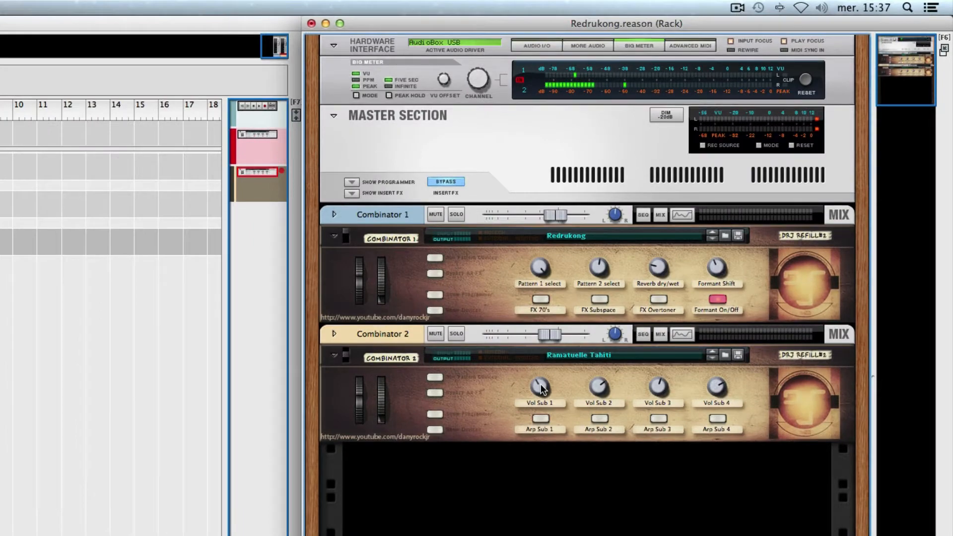
- Create an automation lane for Combinator 2's Vol Sub 1 knob and draw a four-bar clip in it starting at bar 1
right_click(665, 268)
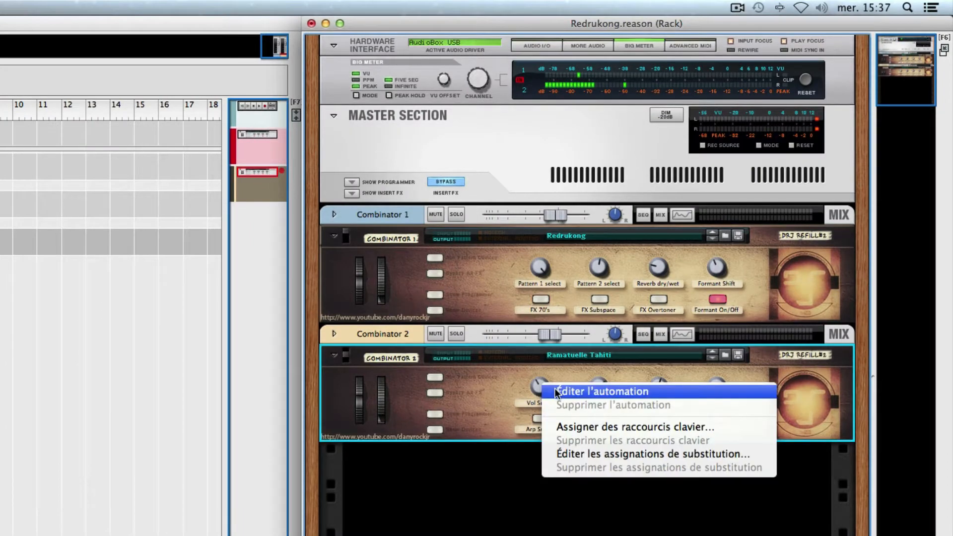
click(555, 392)
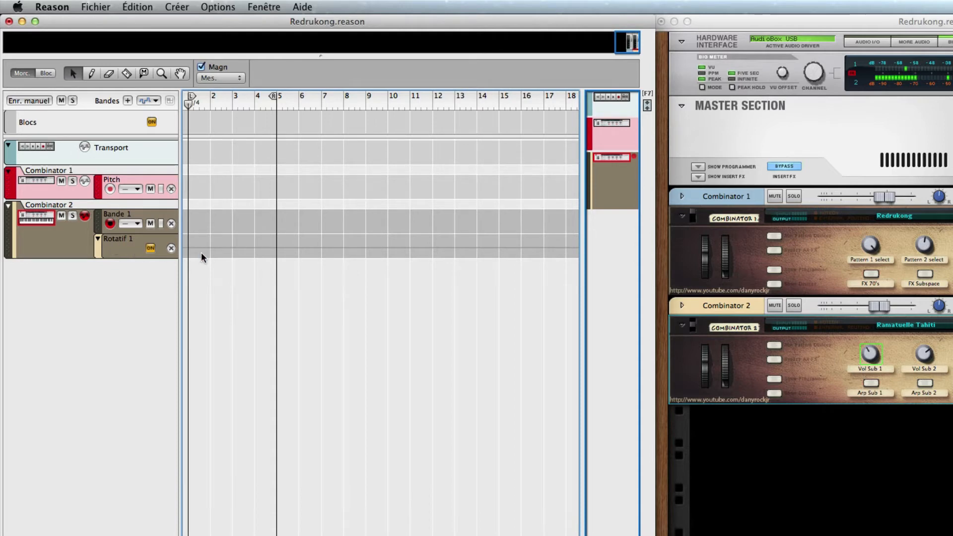
drag(191, 238, 275, 239)
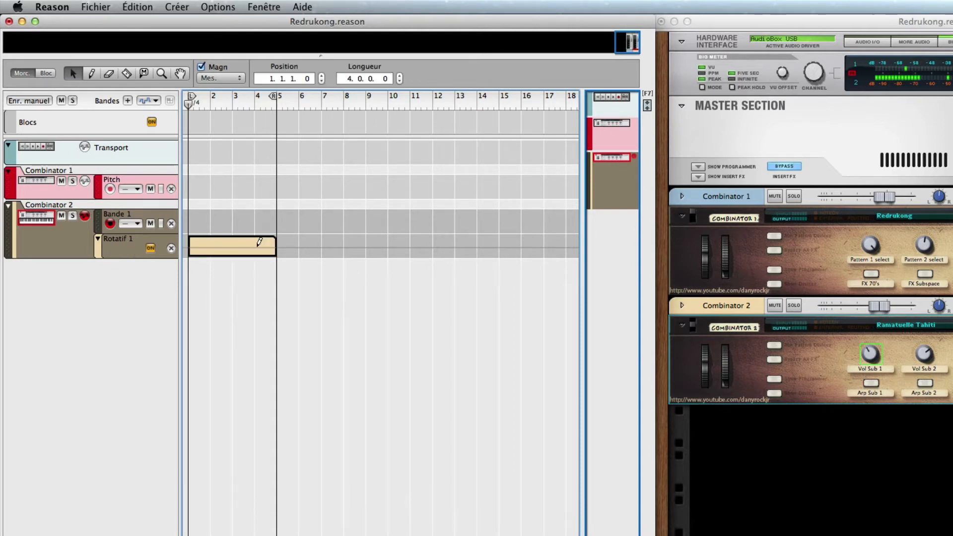
- Open the Vol Sub 1 automation clip and draw a curve of points that rises to bar 2 and falls towards bar 4
double_click(225, 246)
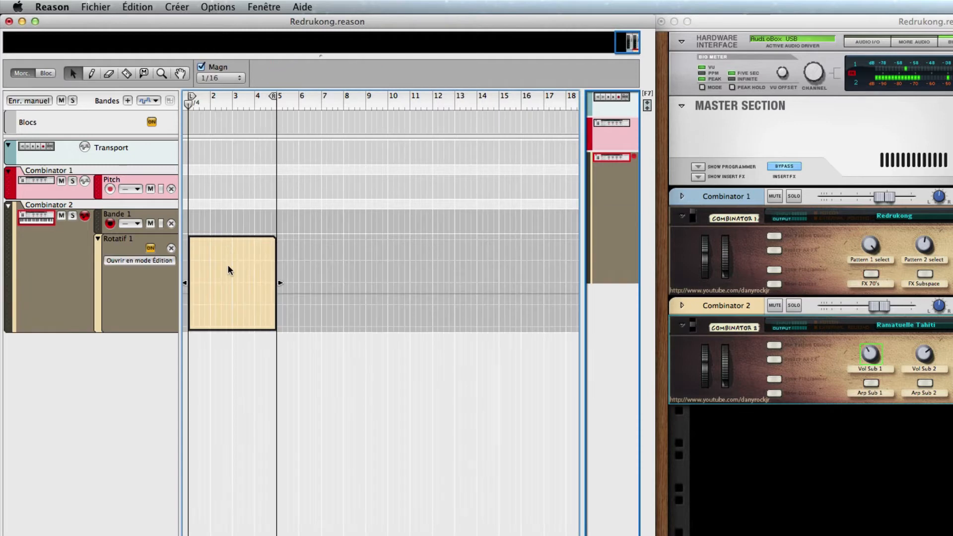
click(197, 296)
click(214, 267)
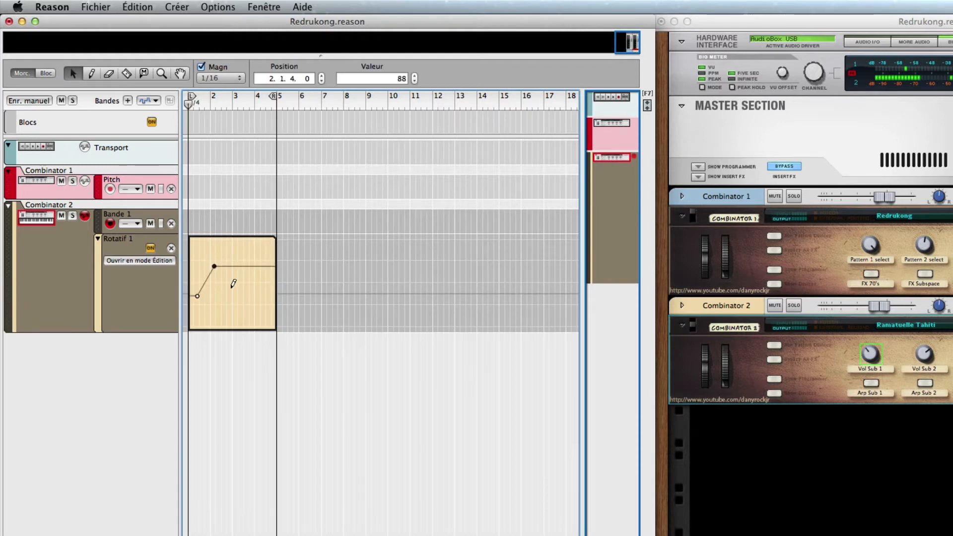
click(237, 292)
click(251, 306)
- Delete the Rotatif 1 automation lane from the Combinator 2 track and return to the rack
click(171, 248)
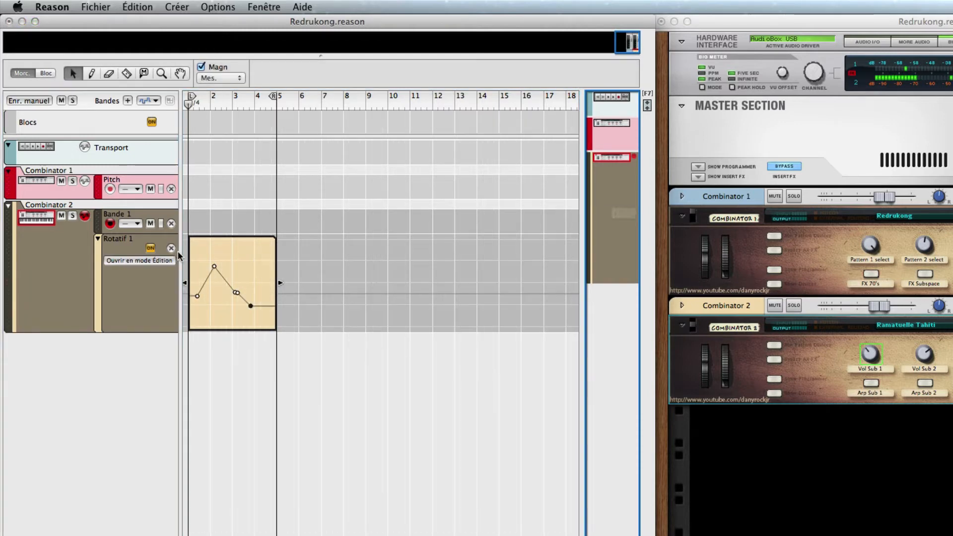
click(695, 248)
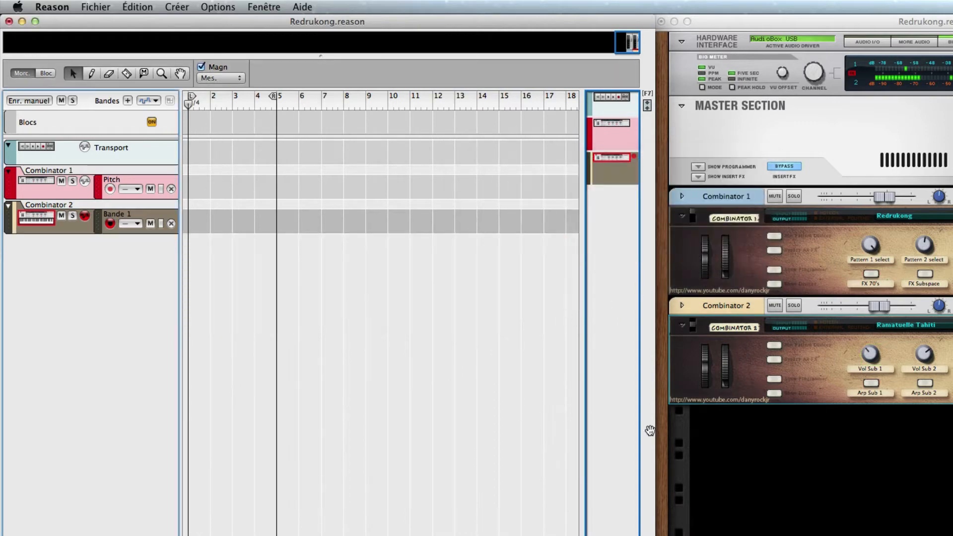
click(783, 464)
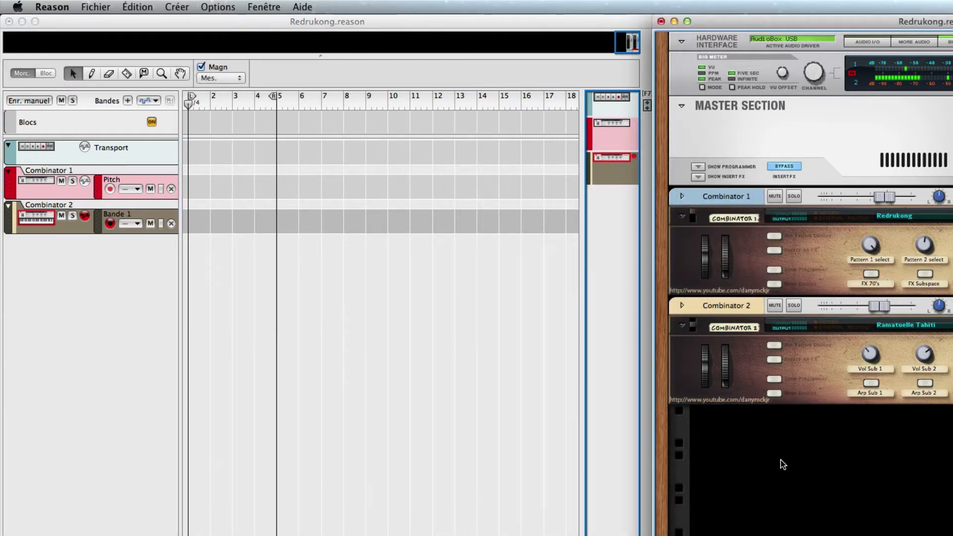
- Switch to Google Chrome and search the DRJ DanyRockJr YouTube channel for "bande automation"
key(super+Tab)
key(super+Tab)
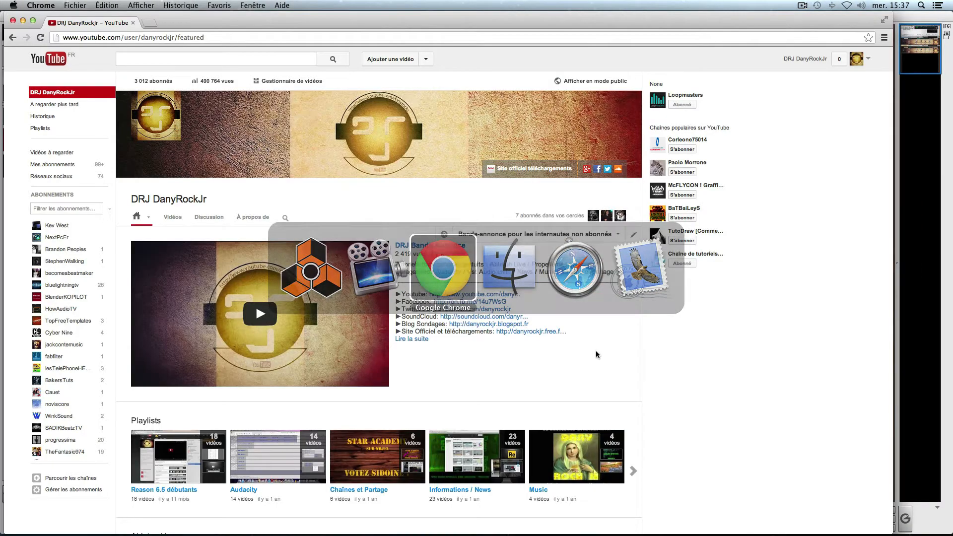
click(287, 218)
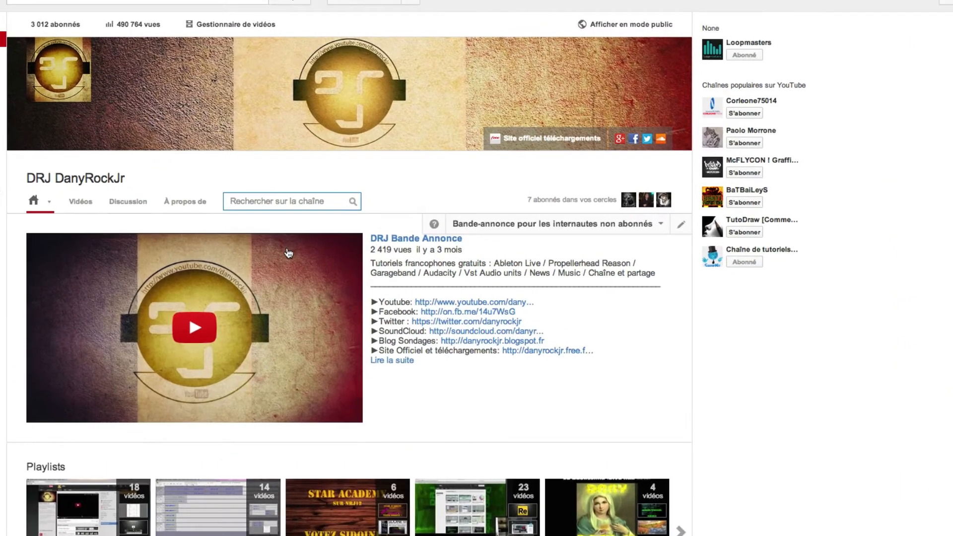
text(bande automation)
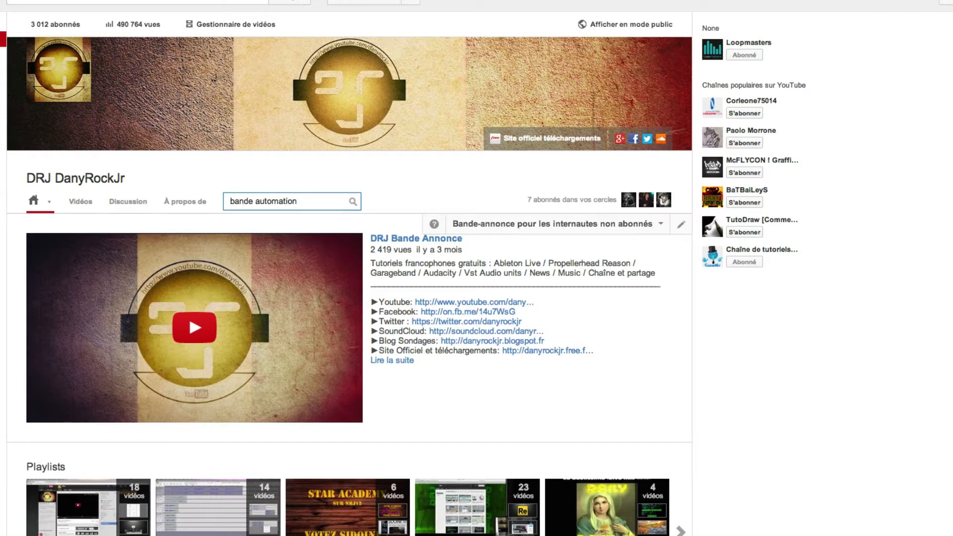
key(Return)
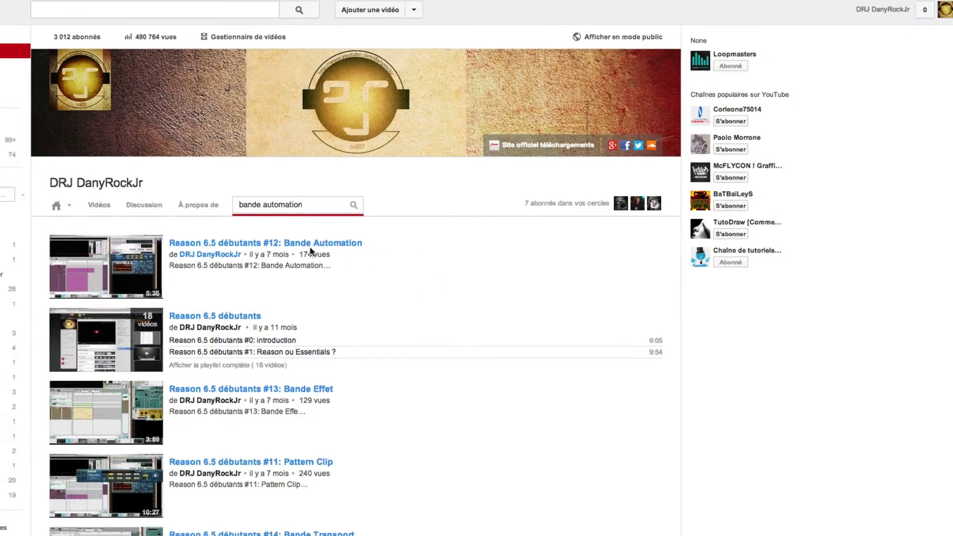
- Switch back to Reason and record a note clip on Combinator 2's Bande 1 lane from bar 1
key(super+Tab)
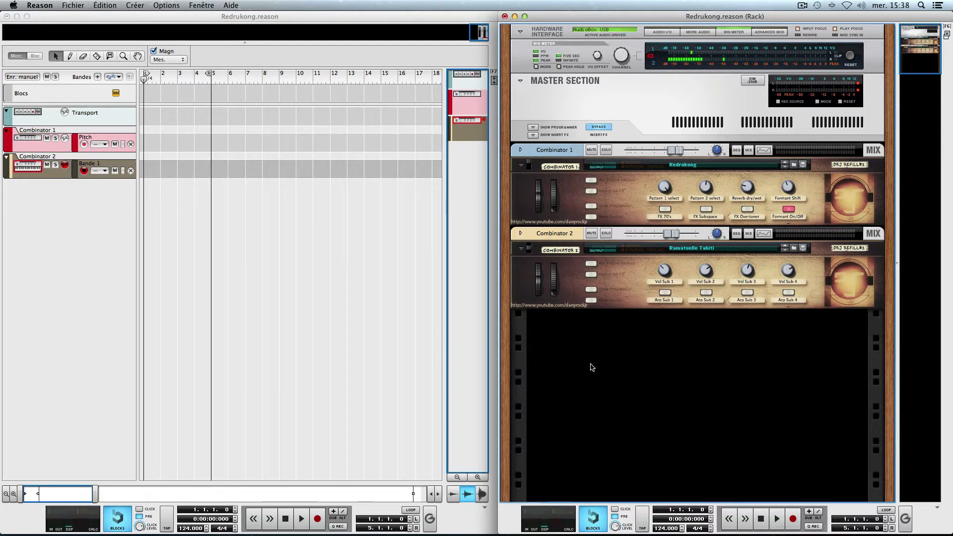
click(622, 273)
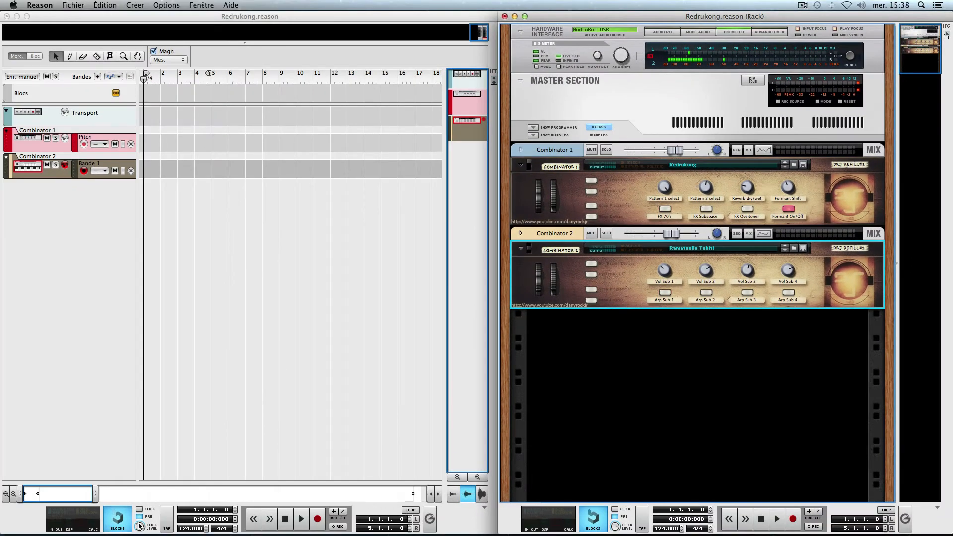
click(285, 519)
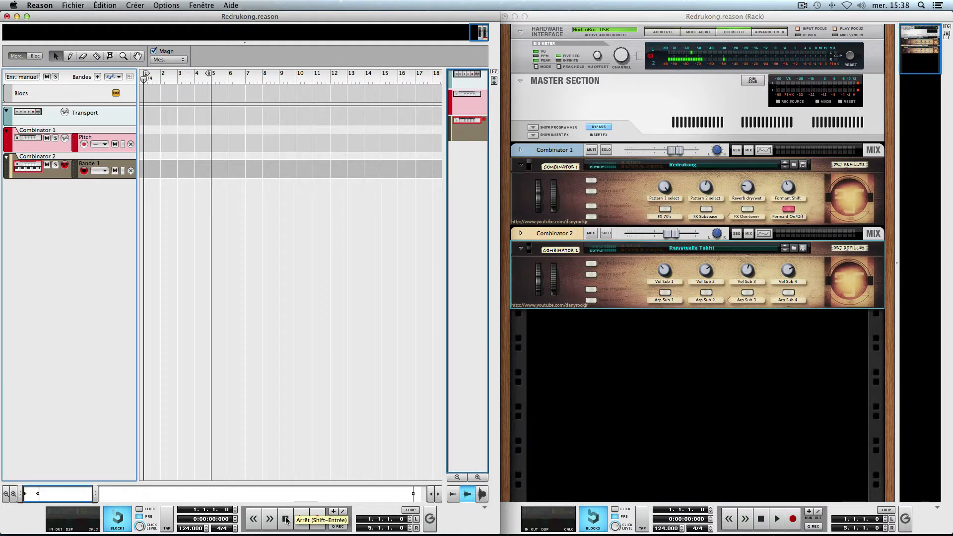
click(317, 520)
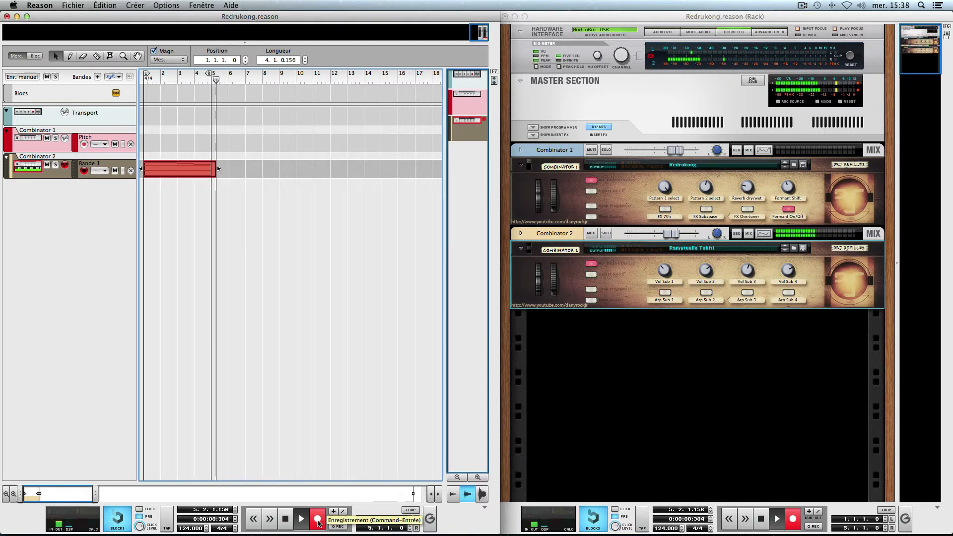
key(space)
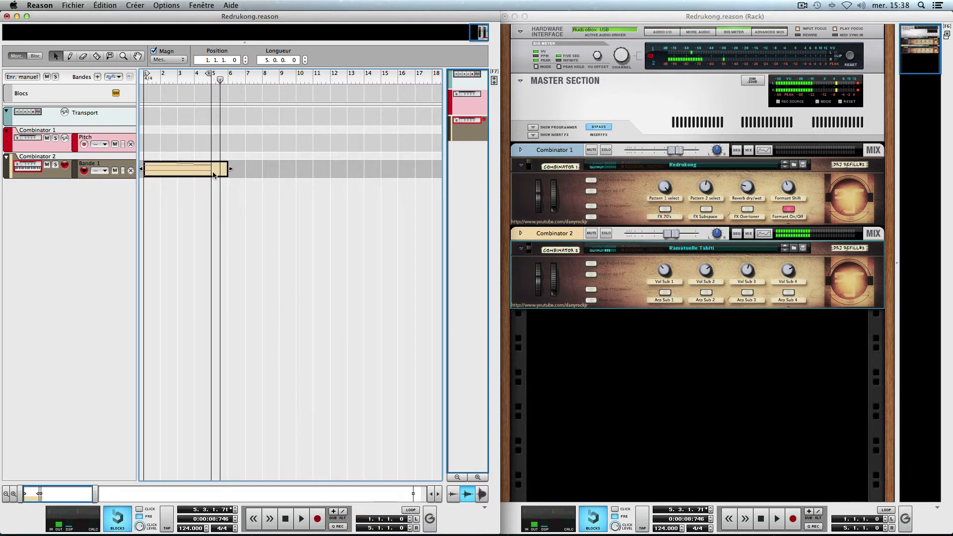
- Shorten the recorded Bande 1 clip to four bars, play it as a loop, and return the playhead to the start
drag(226, 169, 213, 169)
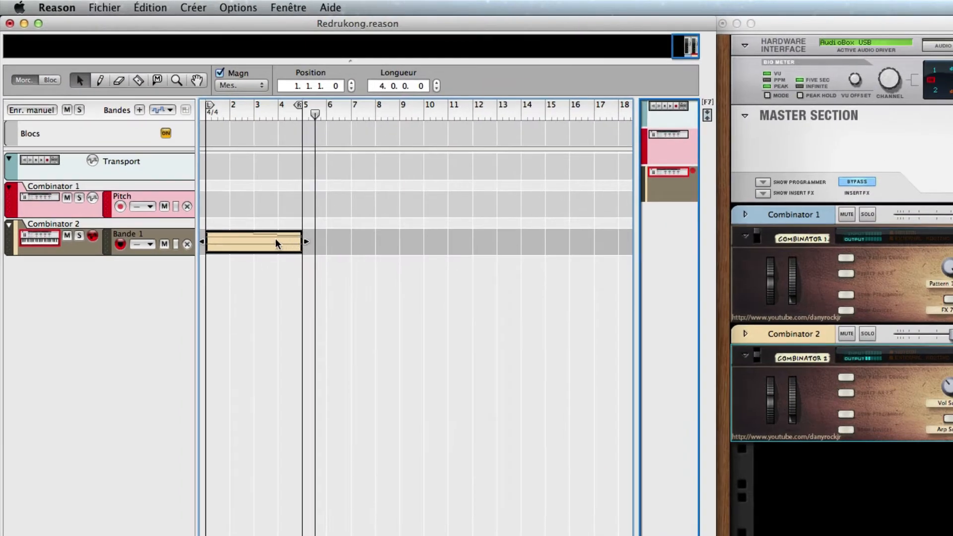
right_click(192, 167)
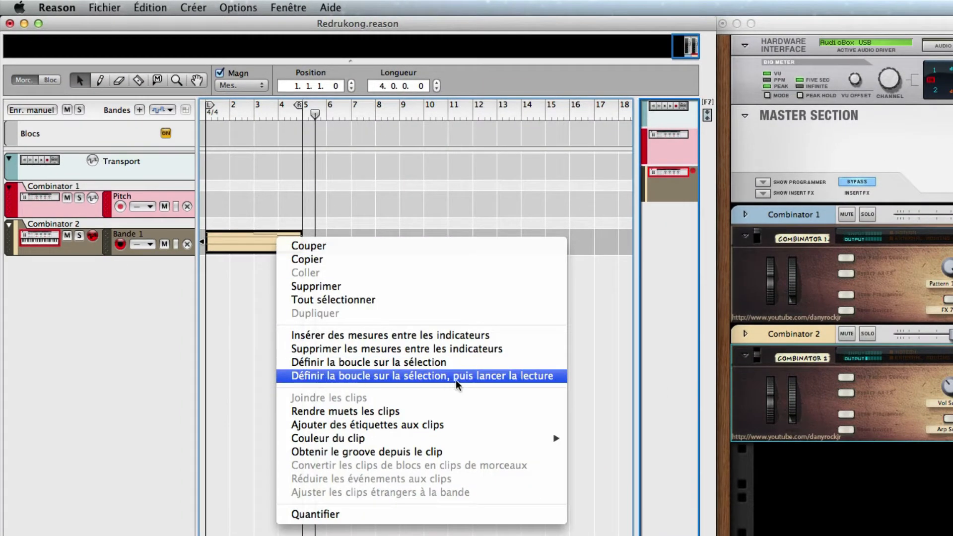
click(498, 377)
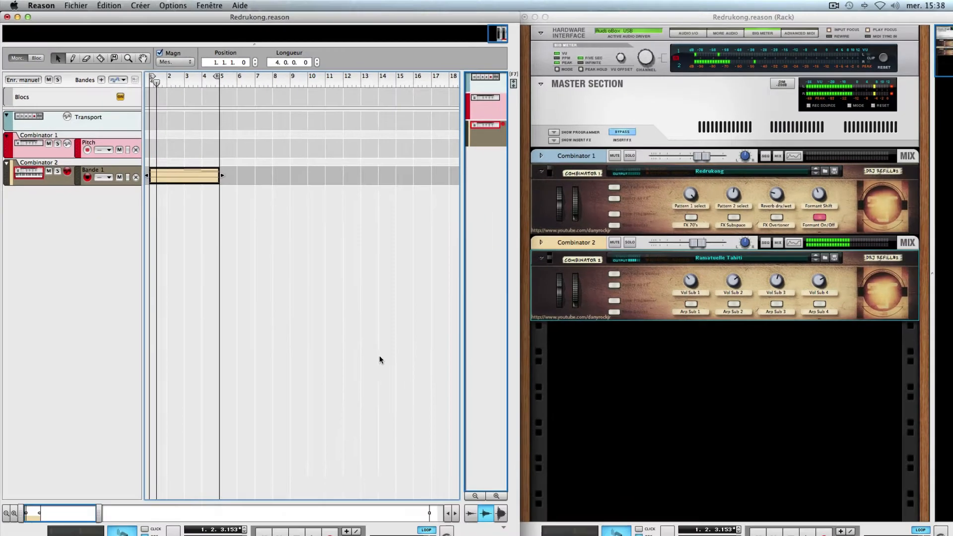
key(KP_0)
key(KP_0)
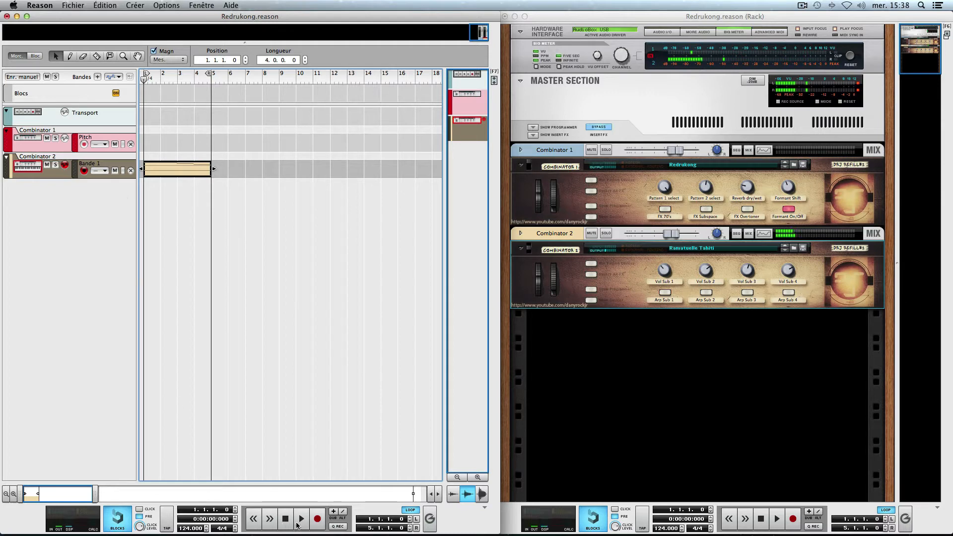
- Record a Vol Sub 1 knob movement on Combinator 2 over the loop and delete the resulting Rotatif 1 lane
click(317, 519)
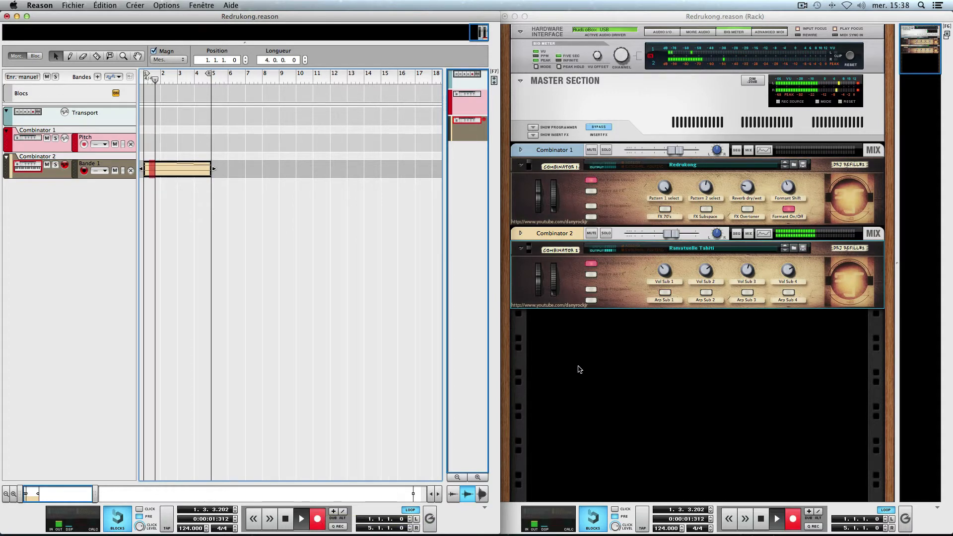
mouse_move(665, 271)
mouse_down()
mouse_move(669, 250)
mouse_move(663, 271)
mouse_up()
key(space)
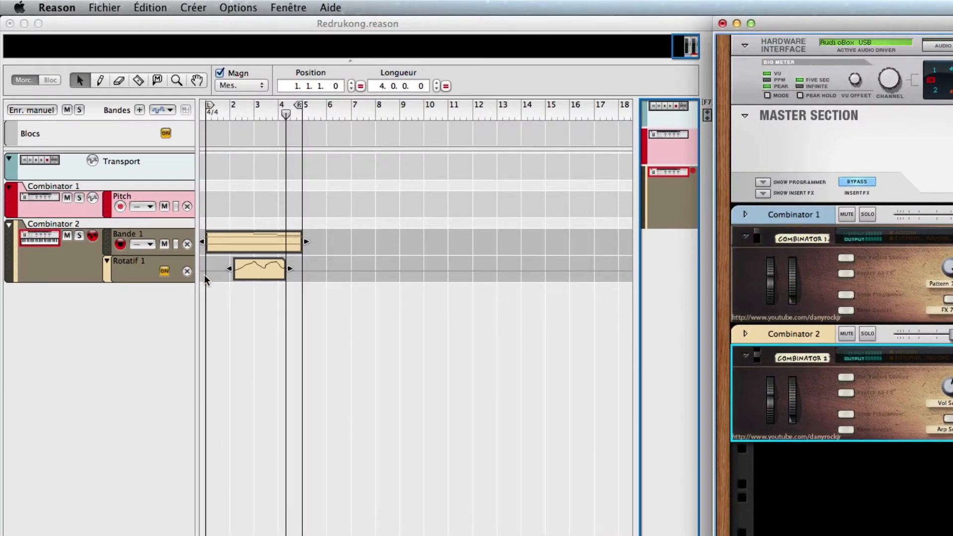
click(187, 271)
click(781, 273)
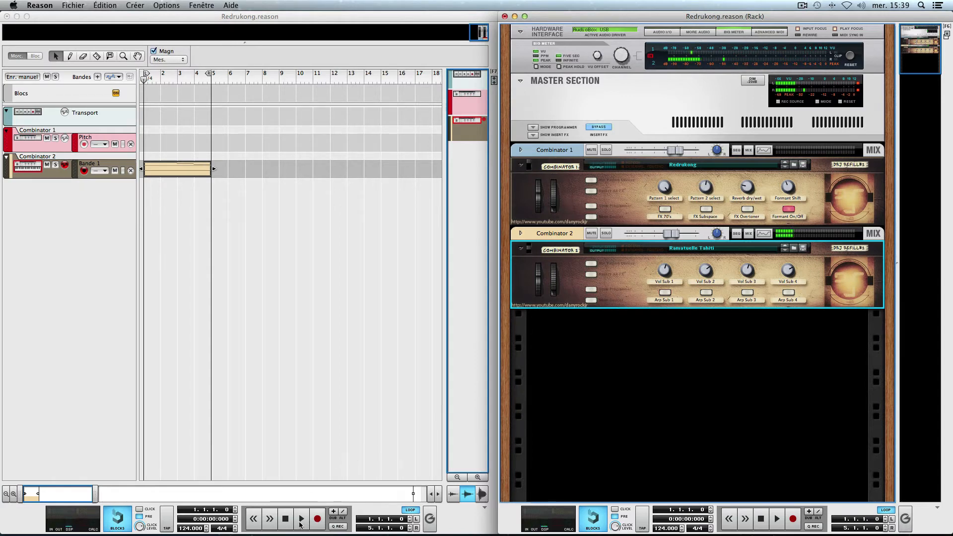
- Record a movement of Combinator 2's modulation wheel into the Bande 1 clip while the loop plays
click(301, 519)
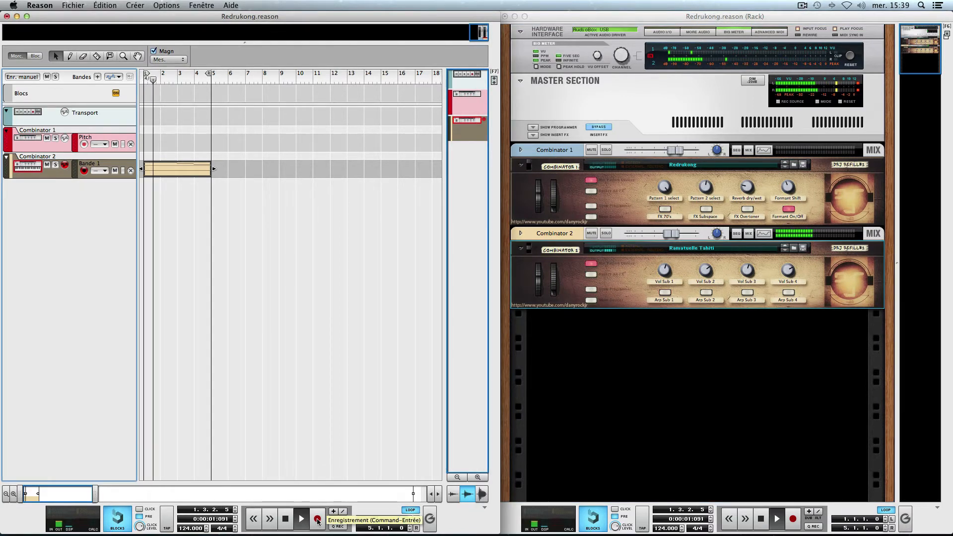
click(317, 519)
click(554, 288)
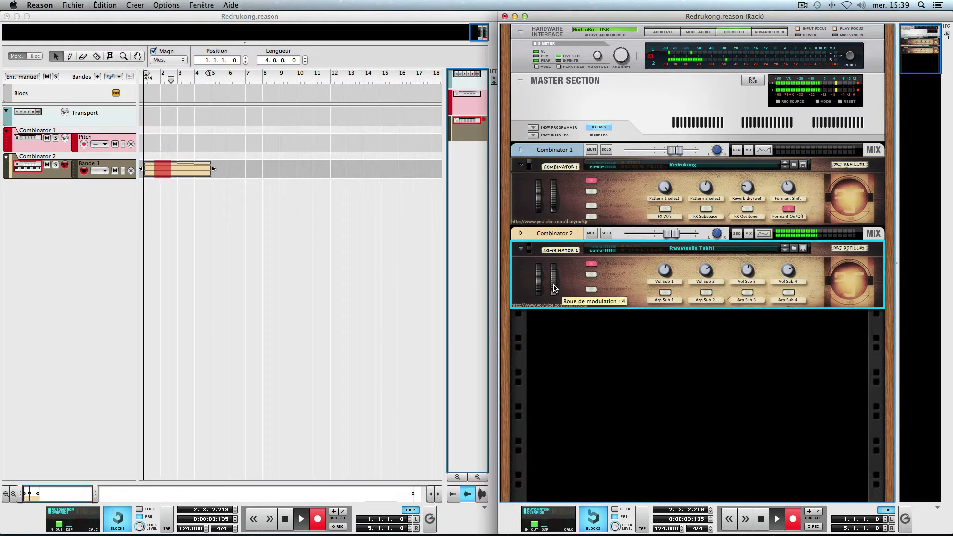
mouse_move(554, 288)
mouse_down()
mouse_move(554, 274)
mouse_move(551, 324)
mouse_up()
key(space)
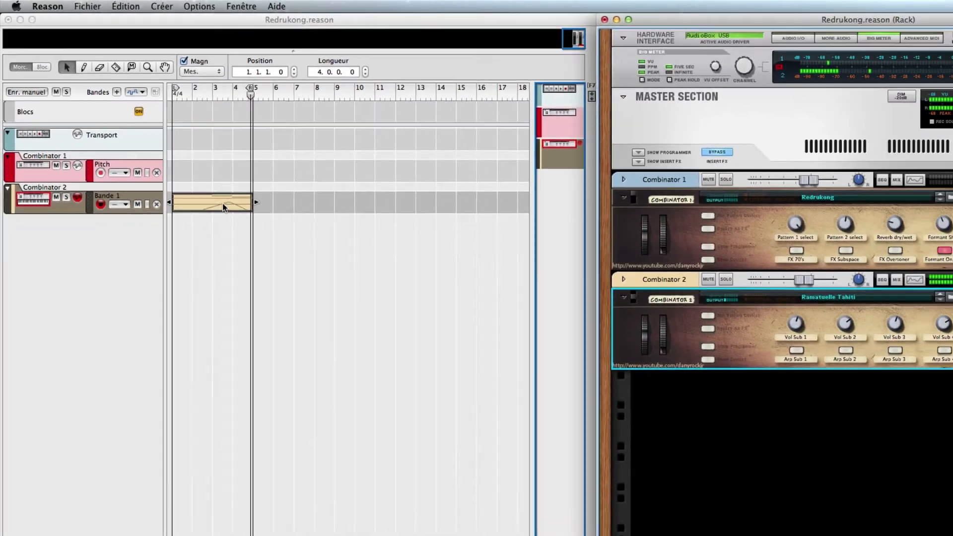
- Inspect the Roue de modulation curve in the Bande 1 clip by enlarging its edit lane, and return to the arrangement
double_click(222, 203)
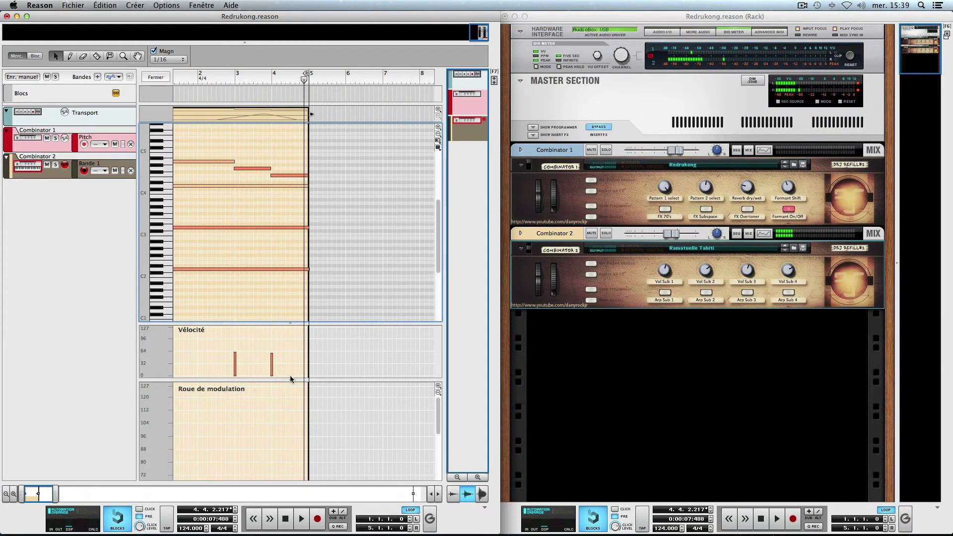
drag(291, 380, 341, 188)
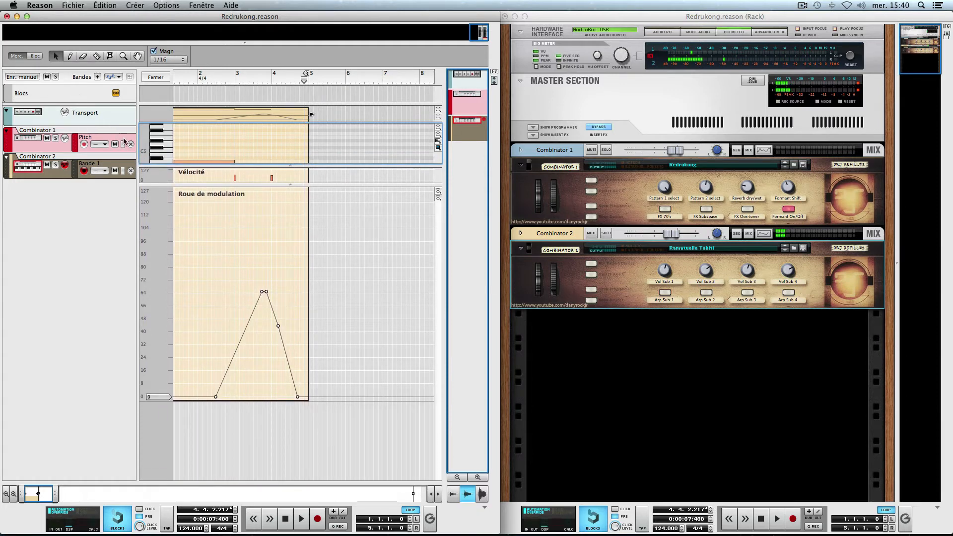
key(super+e)
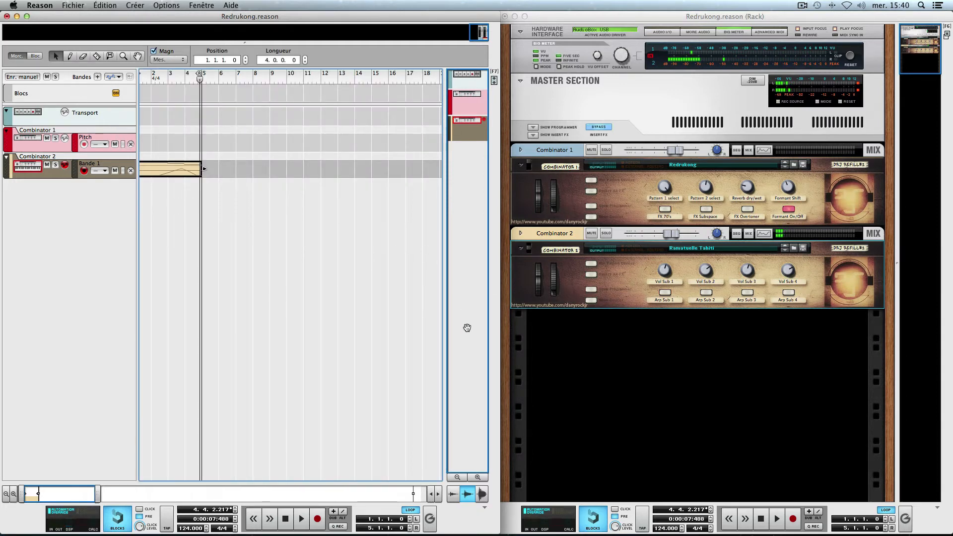
- Record a movement of Combinator 2's pitch bend wheel into the Bande 1 clip from the start of the loop
key(shift+Return)
click(300, 525)
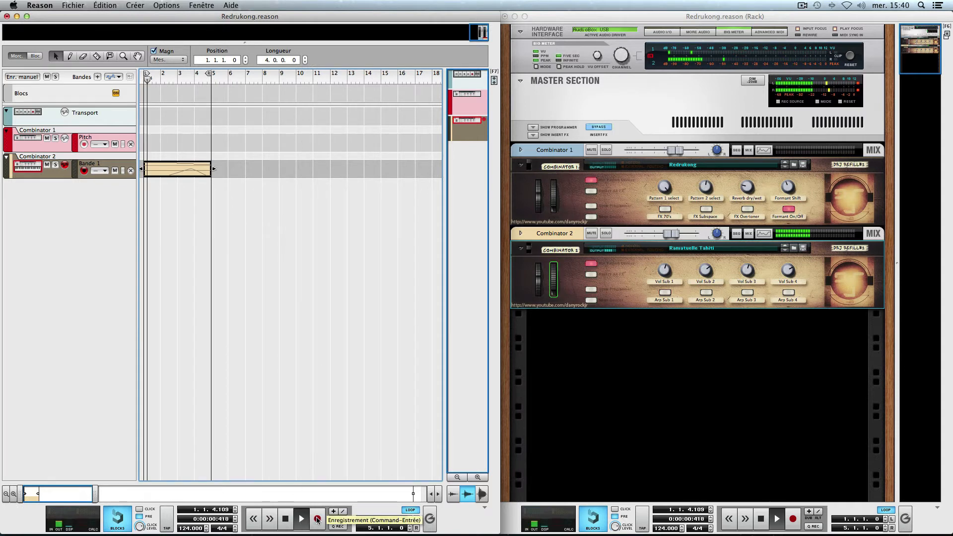
click(319, 524)
mouse_move(540, 286)
mouse_down()
mouse_move(540, 276)
mouse_move(539, 288)
mouse_up()
key(space)
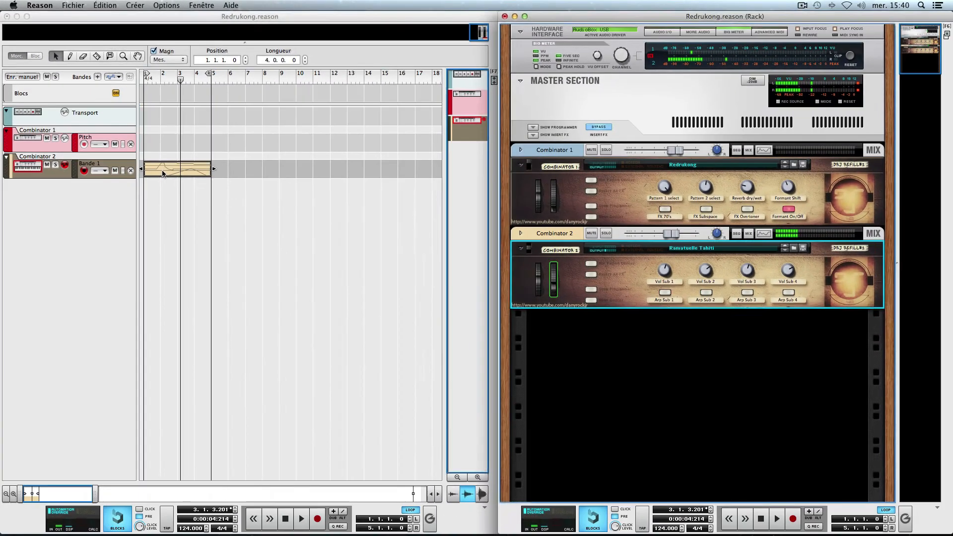
- Inspect the Pitch Bend and Roue de modulation curves inside the Bande 1 clip, and return to the arrangement
double_click(228, 241)
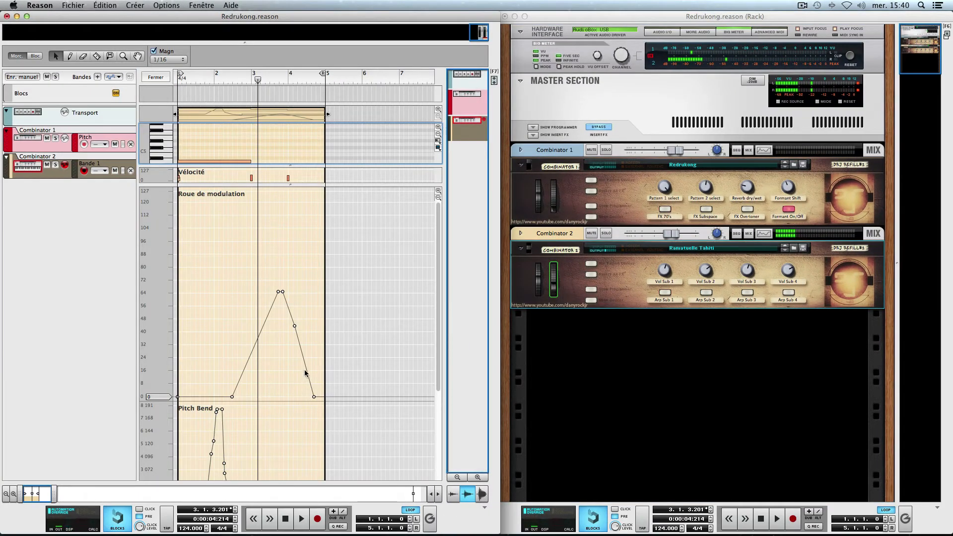
scroll(298, 370, down, 5)
scroll(291, 353, up, 2)
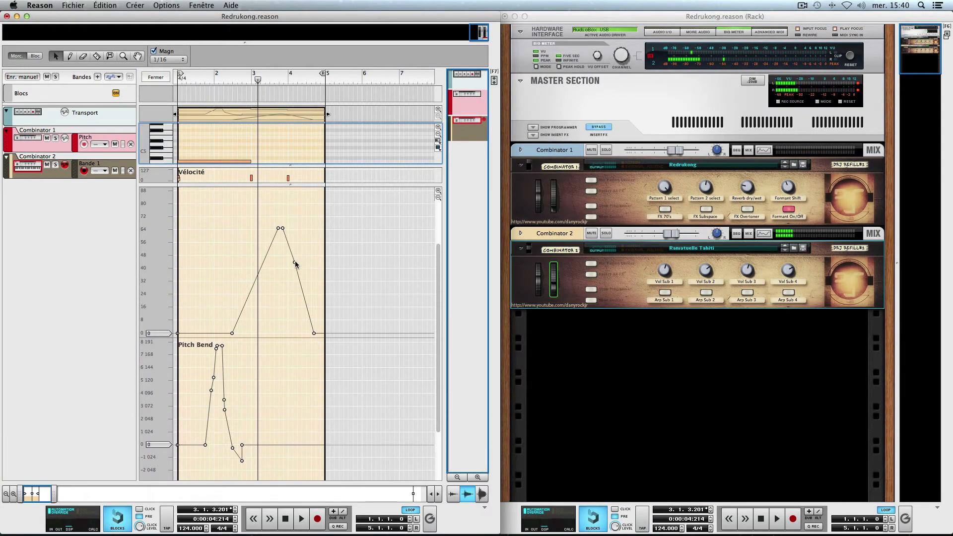
scroll(250, 332, down, 2)
key(super+e)
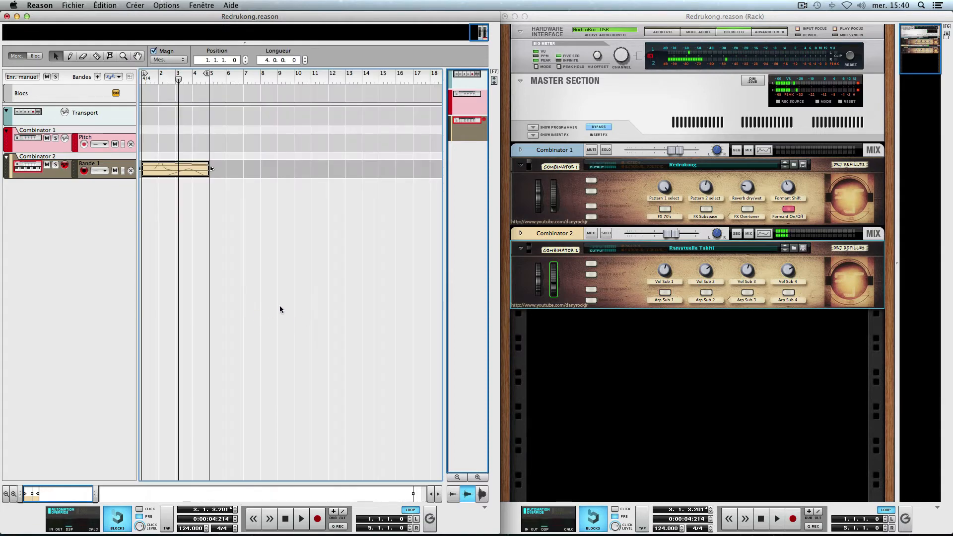
- Review the Bande 1 clip's wheel curves, and undo its pitch bend and modulation wheel recordings
double_click(188, 169)
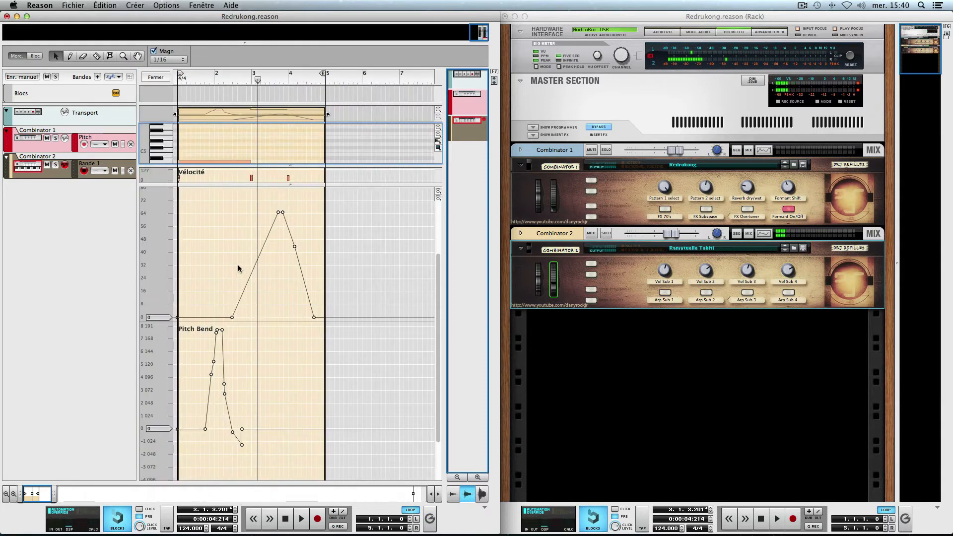
click(11, 59)
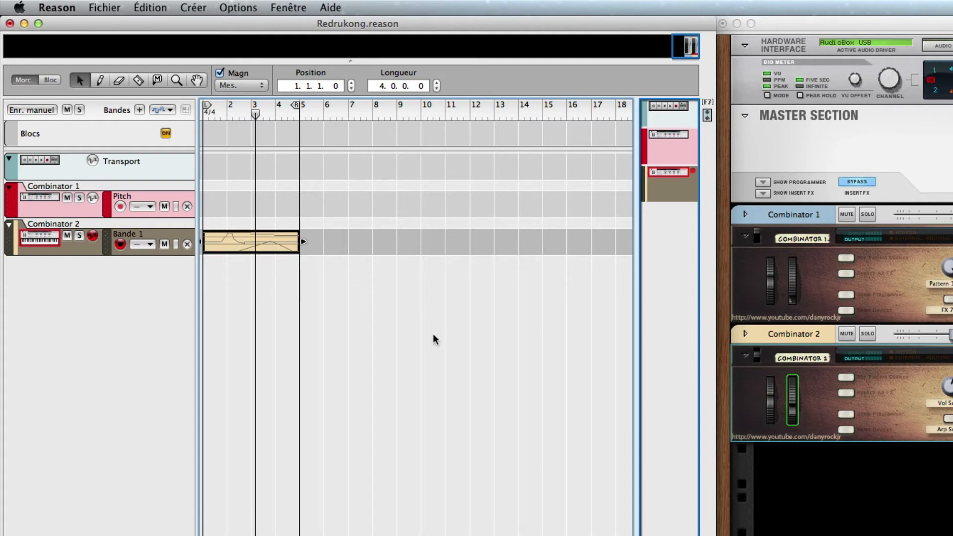
key(super+z)
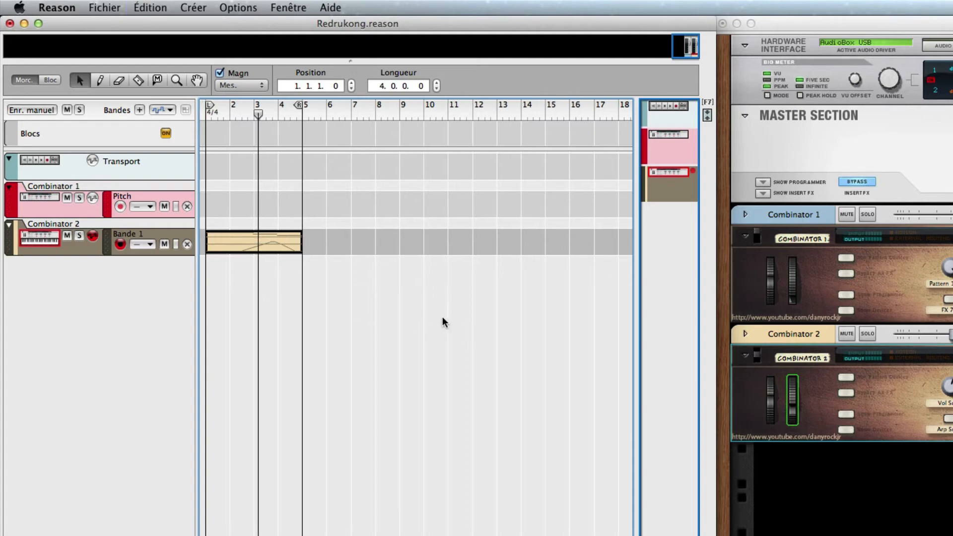
key(super+z)
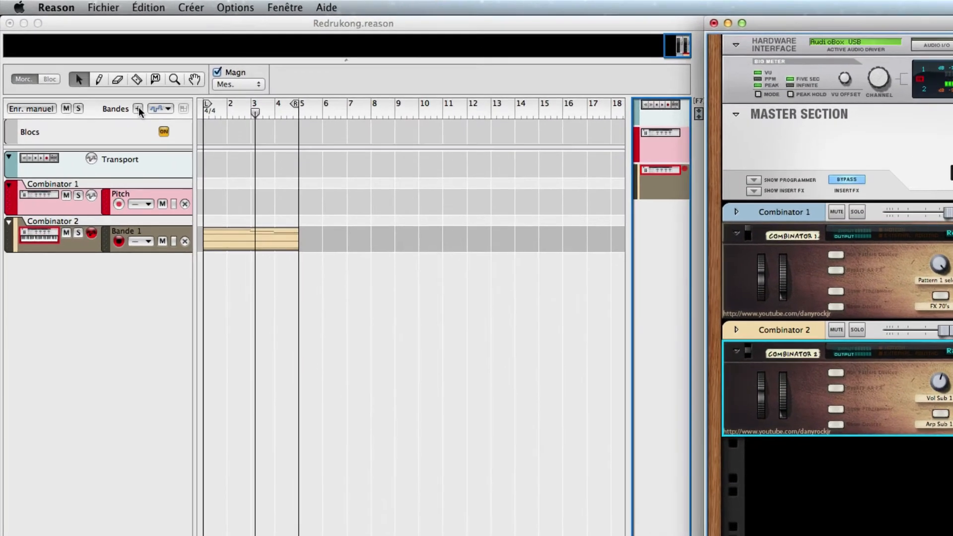
- Add two note lanes to Combinator 2, naming Bande 2 "Molette modulation" and Bande 3 "Pitch"
click(97, 77)
click(139, 110)
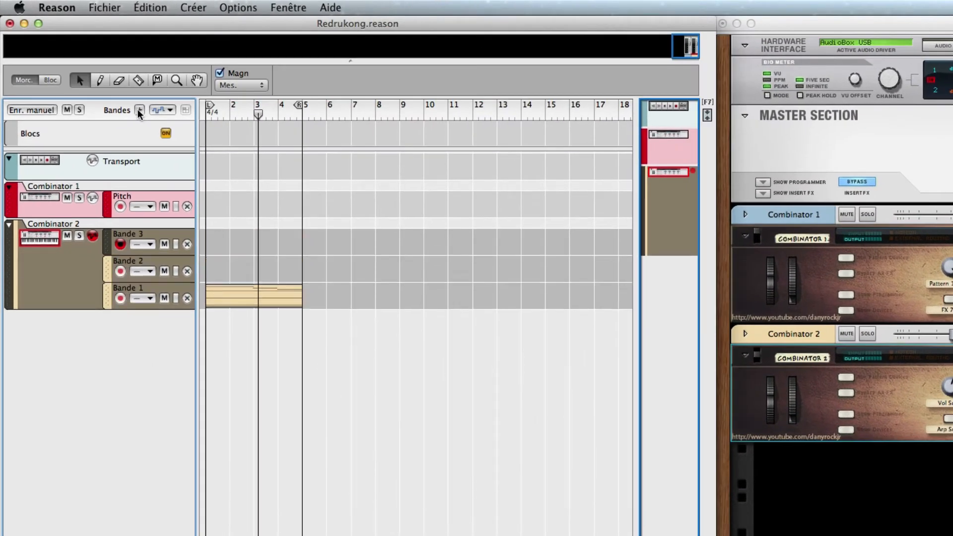
click(131, 261)
double_click(131, 262)
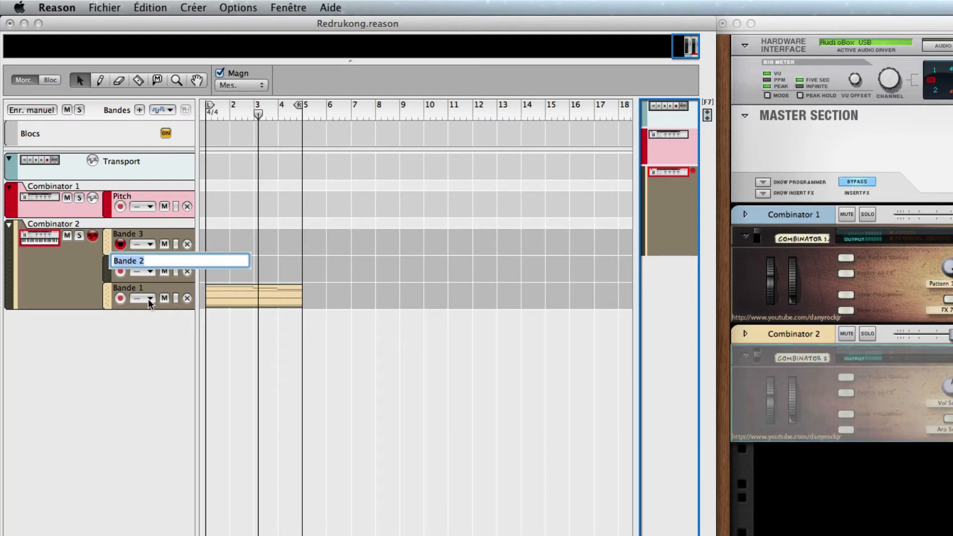
text(Molette)
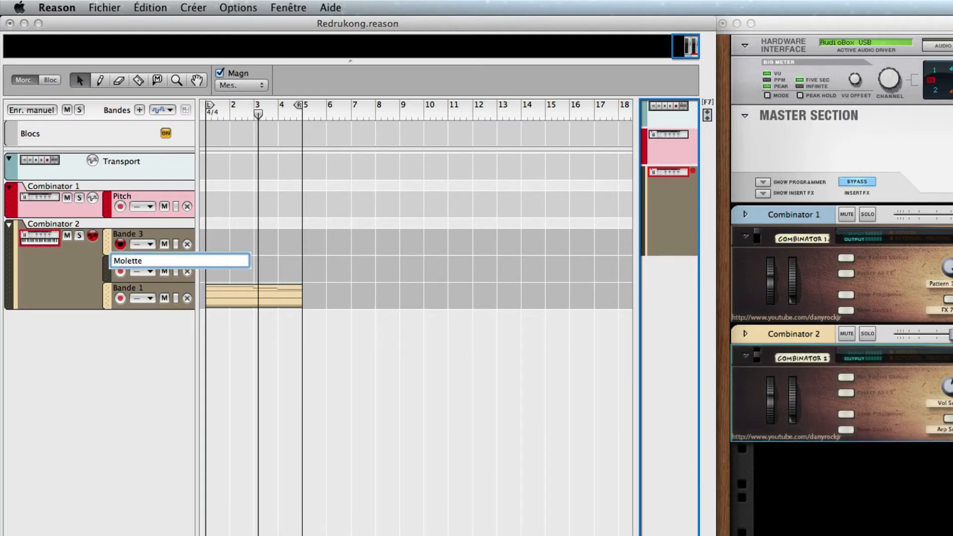
text( modulation)
key(Return)
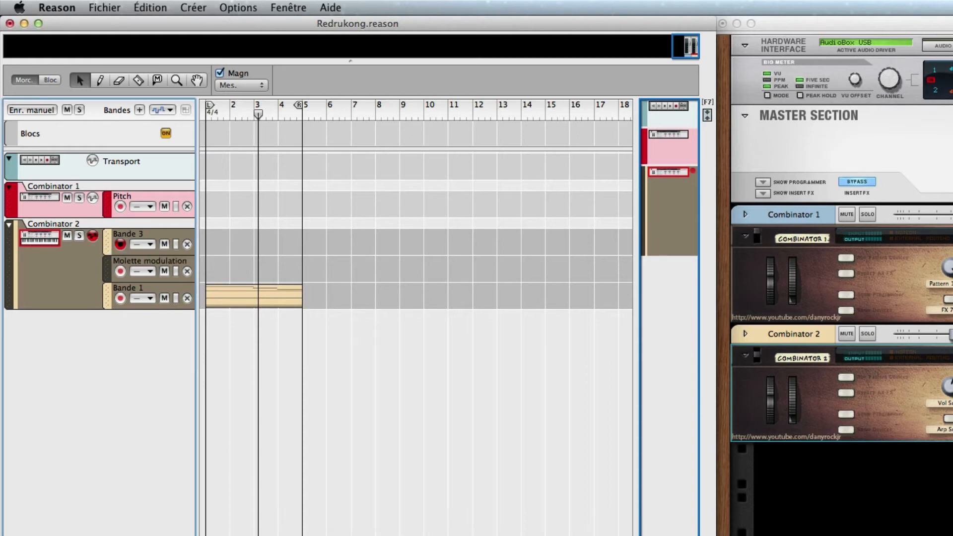
double_click(126, 239)
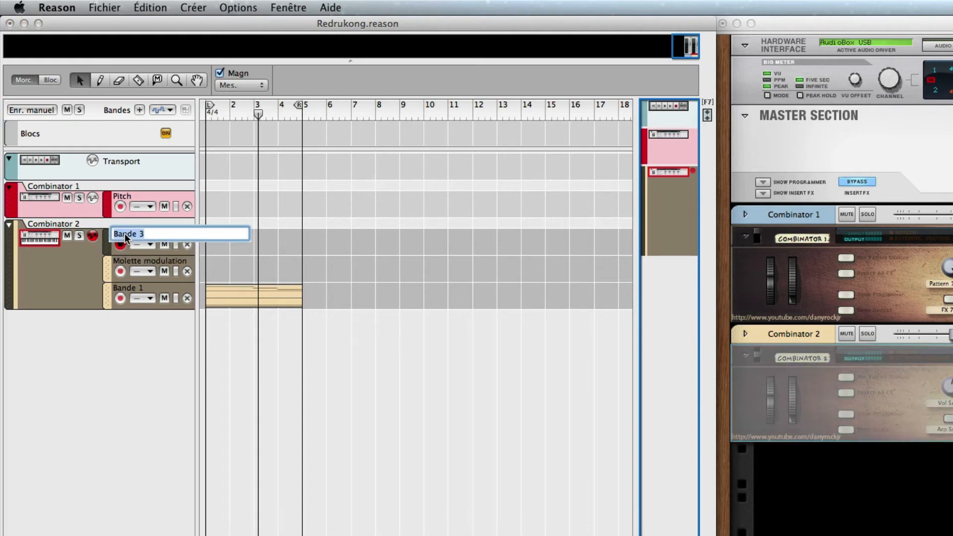
text(Pitch)
key(Return)
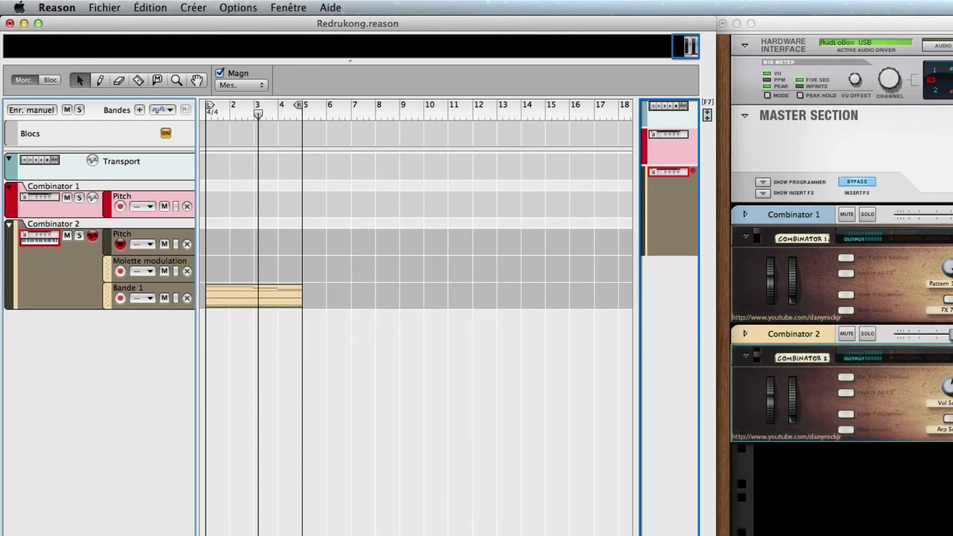
- Record a movement of Combinator 2's modulation wheel onto the Molette modulation lane from the start of the loop
click(120, 272)
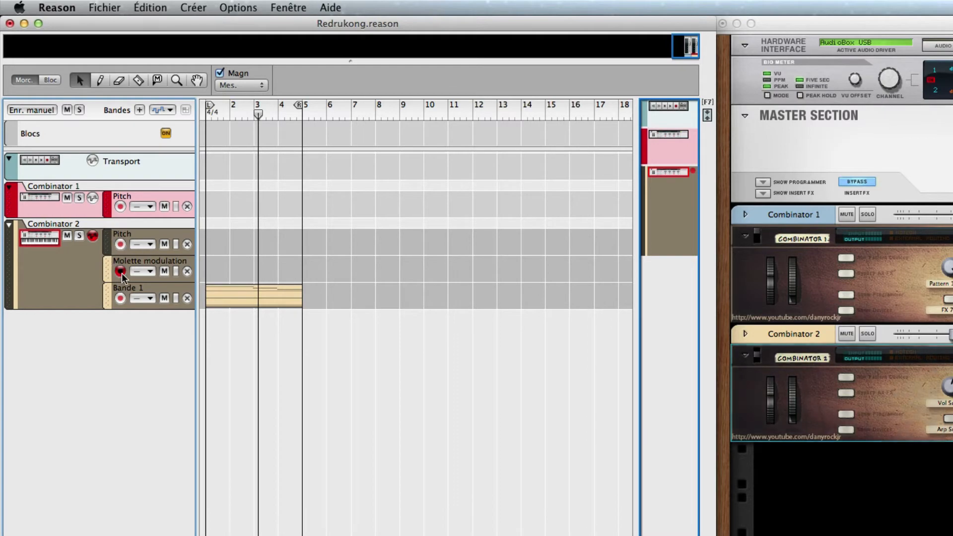
click(147, 263)
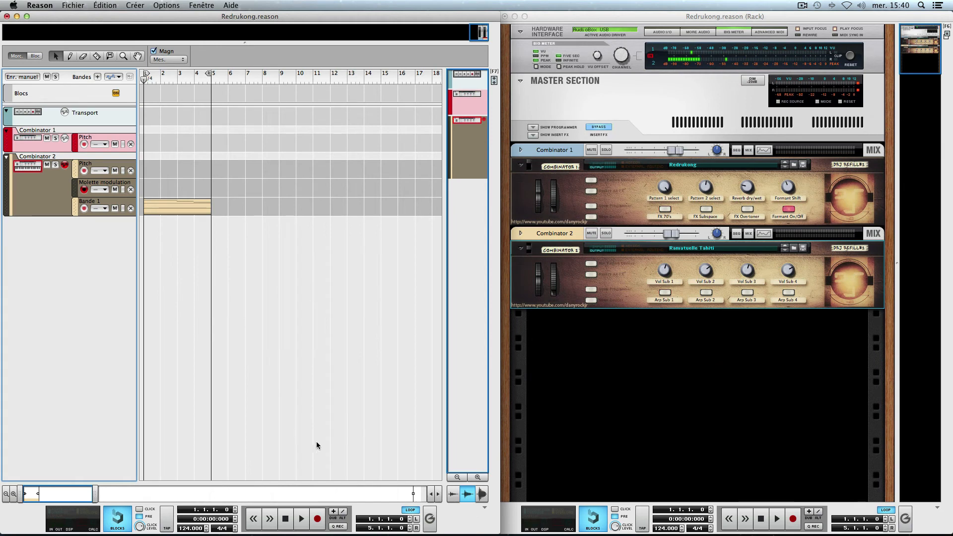
click(317, 519)
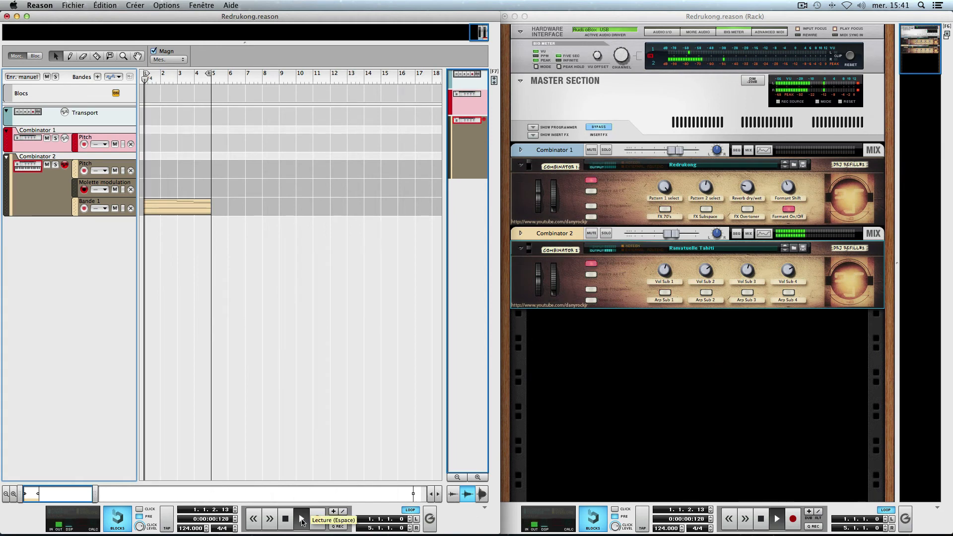
drag(554, 291, 555, 293)
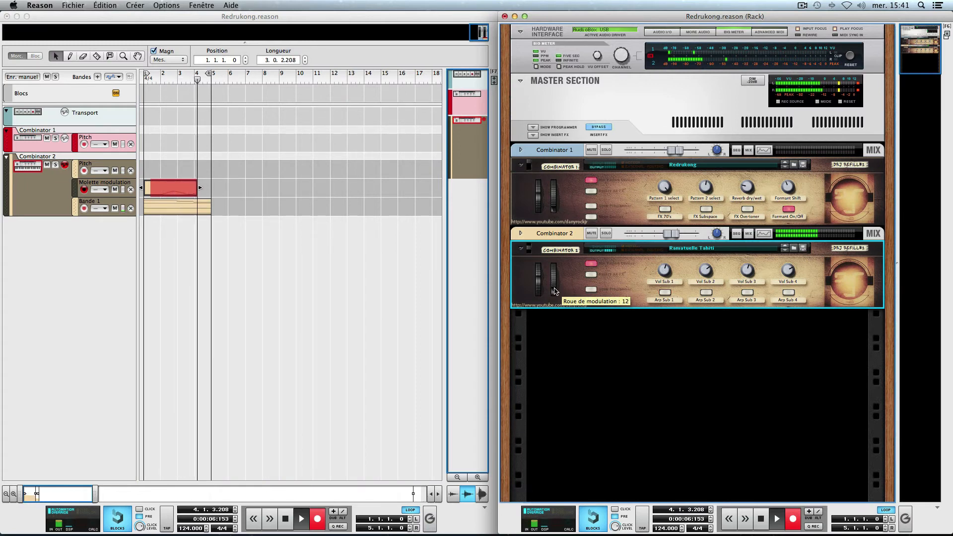
key(space)
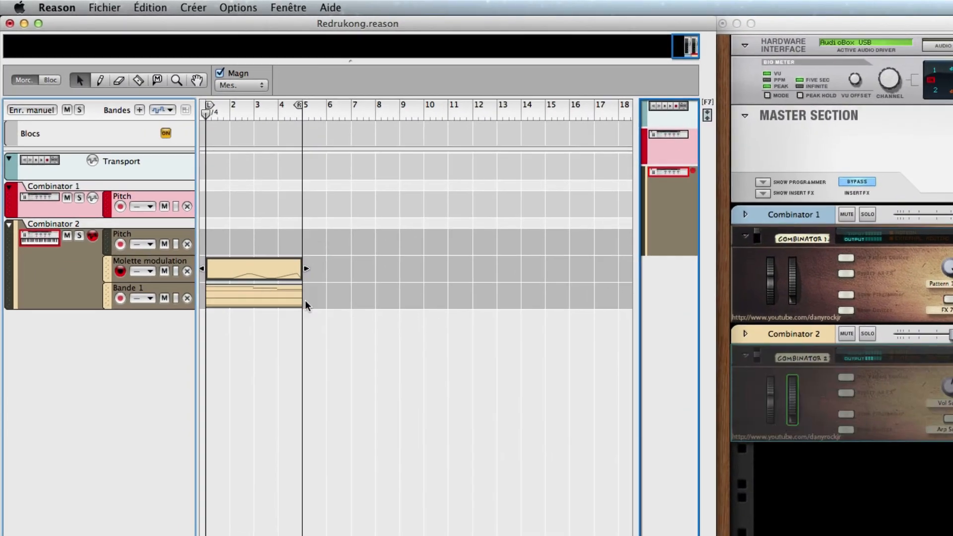
- Record a movement of Combinator 2's pitch bend wheel onto the Pitch lane from the start of the loop
click(120, 246)
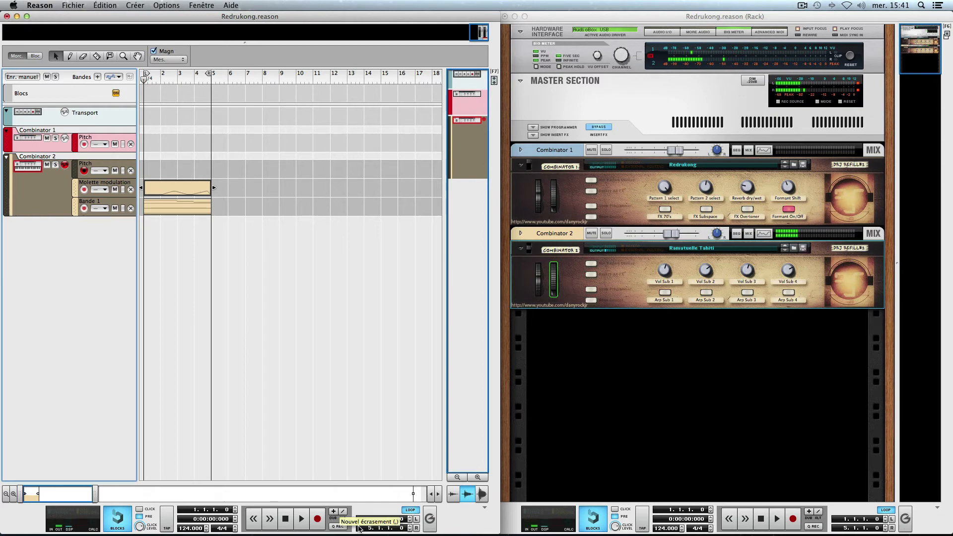
click(302, 519)
click(318, 519)
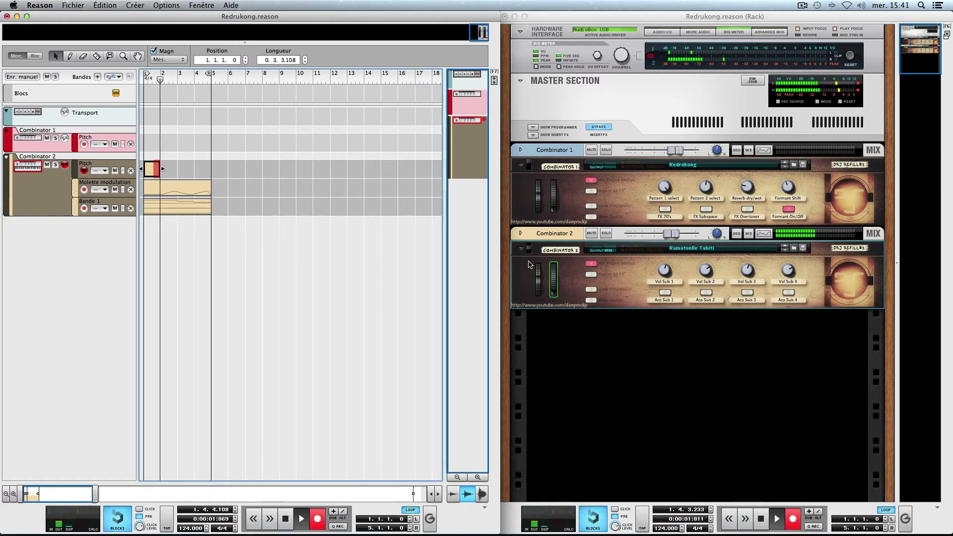
mouse_move(539, 273)
mouse_down()
mouse_move(541, 290)
mouse_move(539, 272)
mouse_up()
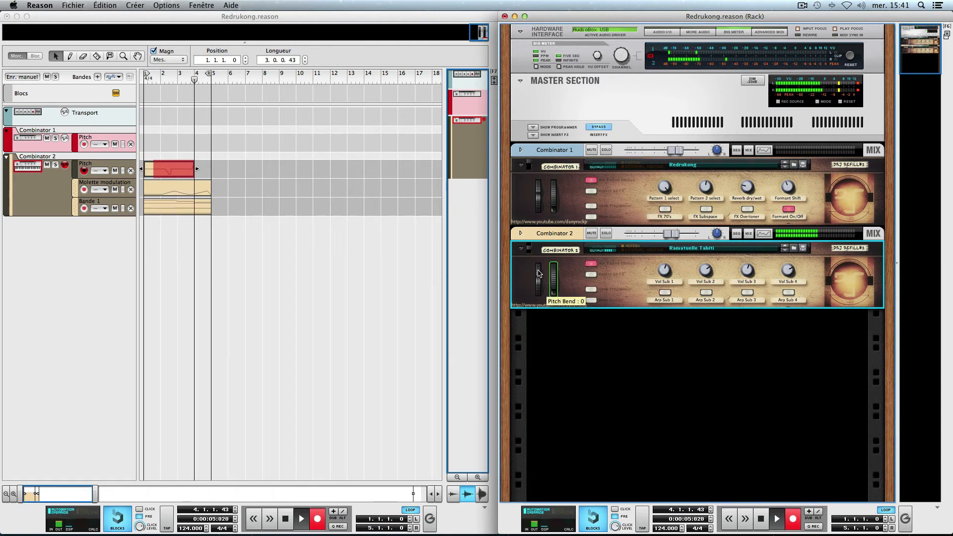
key(space)
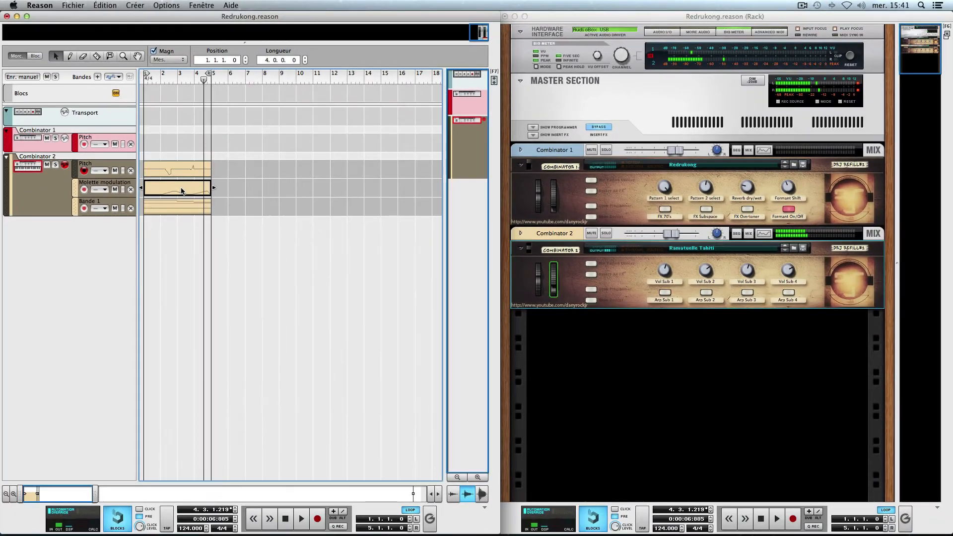
- Inspect the Roue de modulation curve in the Molette modulation clip with its edit lane enlarged, and return to the arrangement
double_click(251, 261)
scroll(298, 423, down, 4)
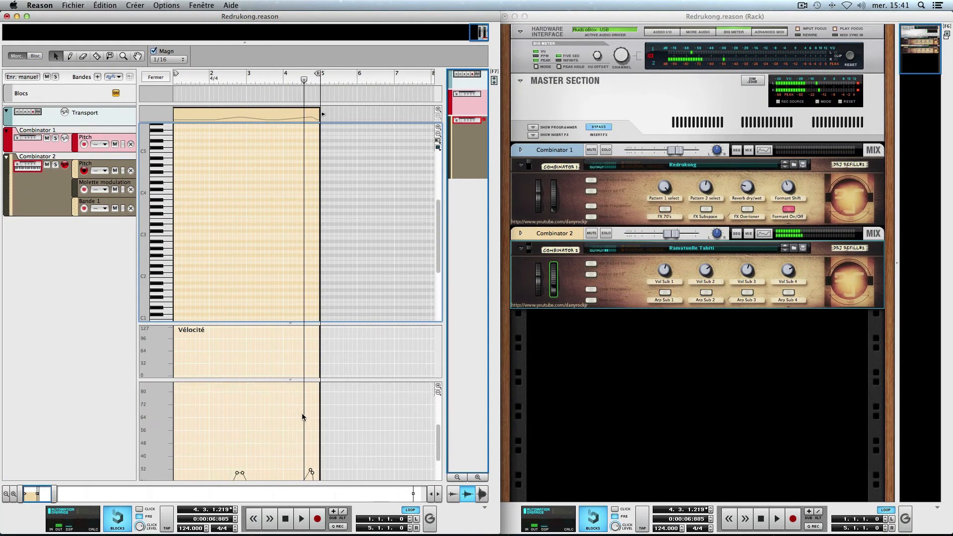
drag(292, 379, 281, 161)
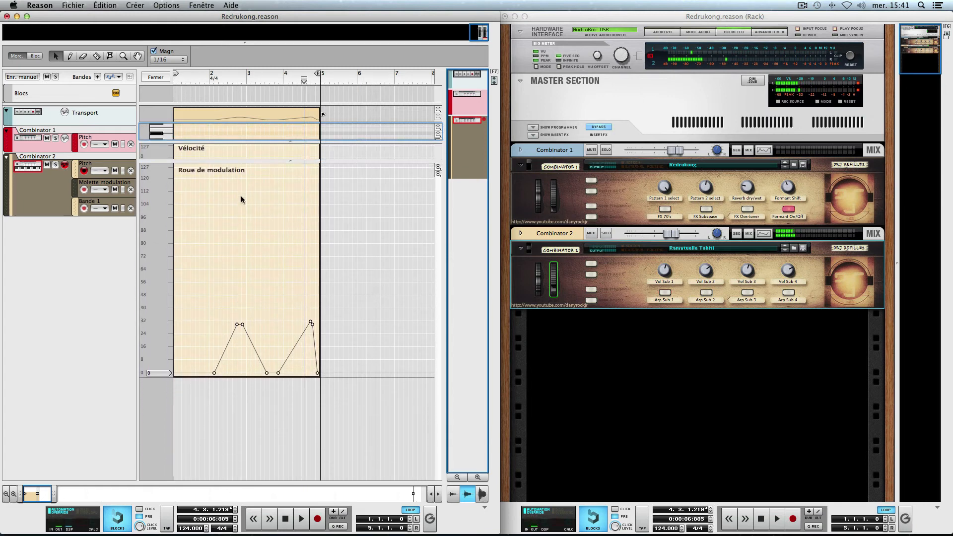
click(94, 169)
key(super+e)
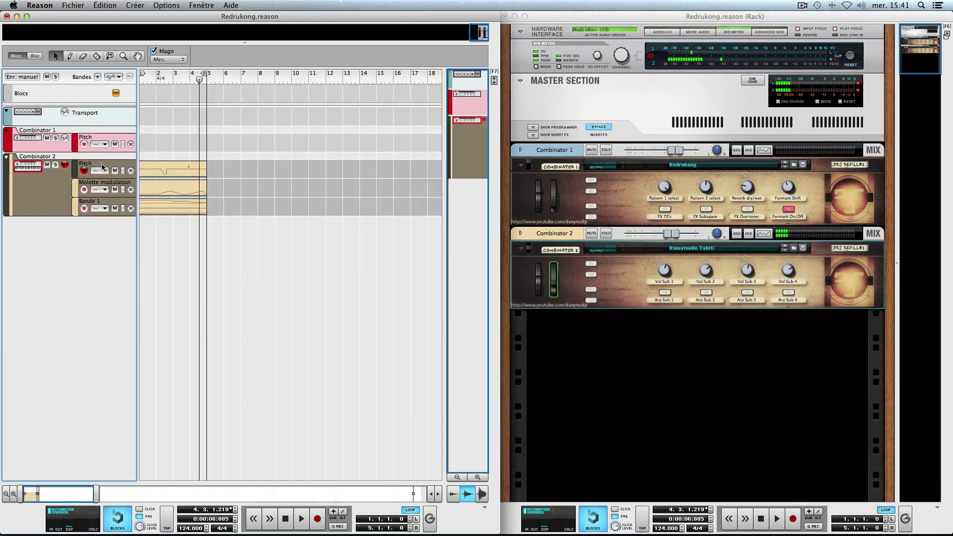
- Inspect the Pitch Bend curve in Combinator 2's Pitch lane clip with its edit lane enlarged, and return to the arrangement
double_click(160, 172)
drag(290, 380, 290, 191)
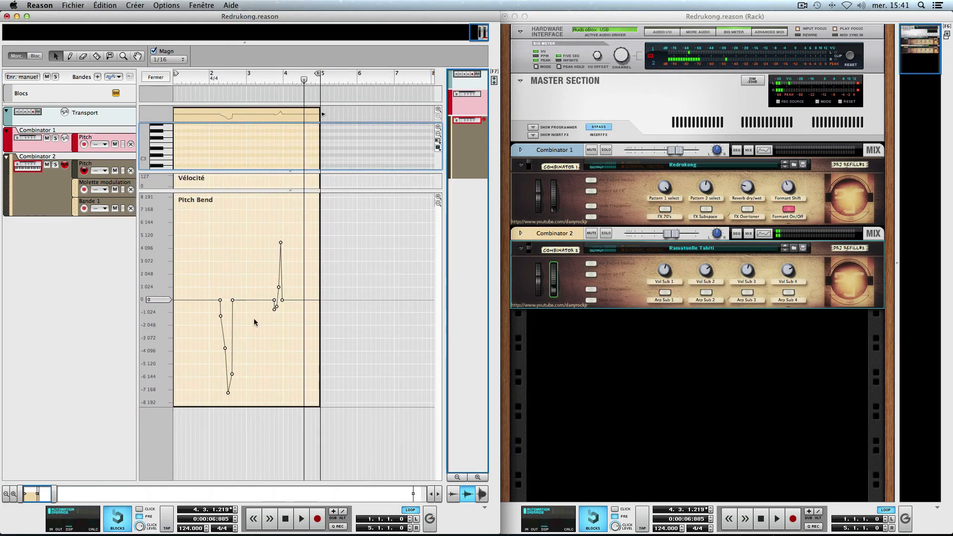
key(super+e)
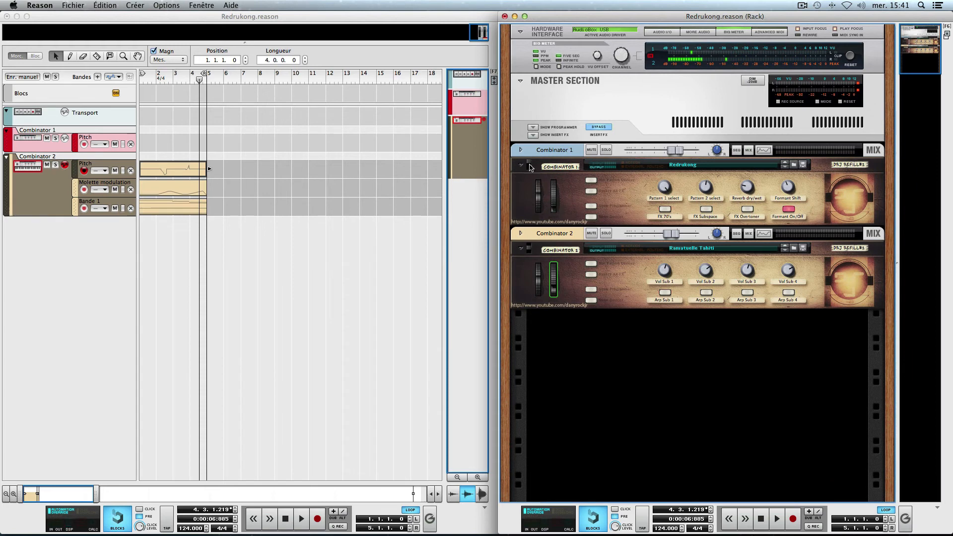
- Play the loop from bar 1 and mute Combinator 2's Pitch lane during playback
click(530, 167)
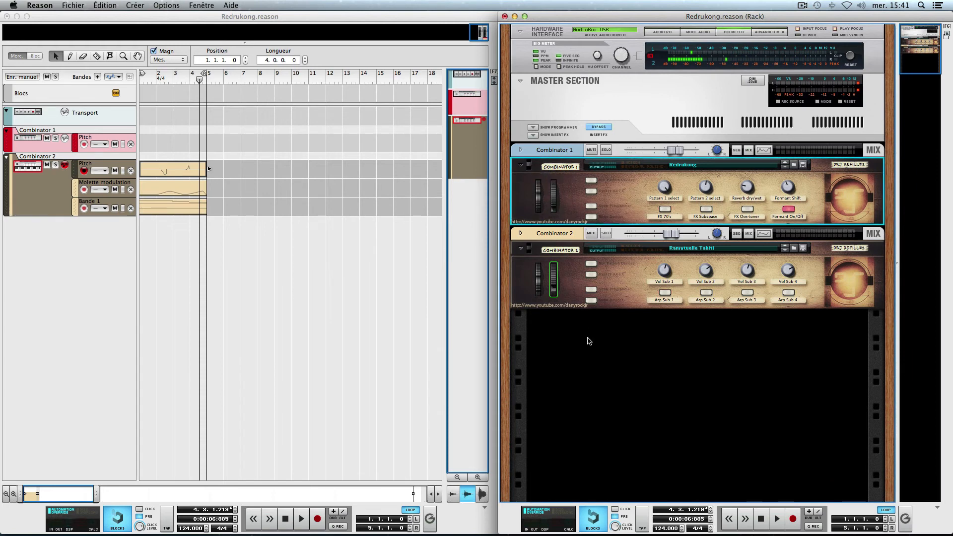
key(shift+Return)
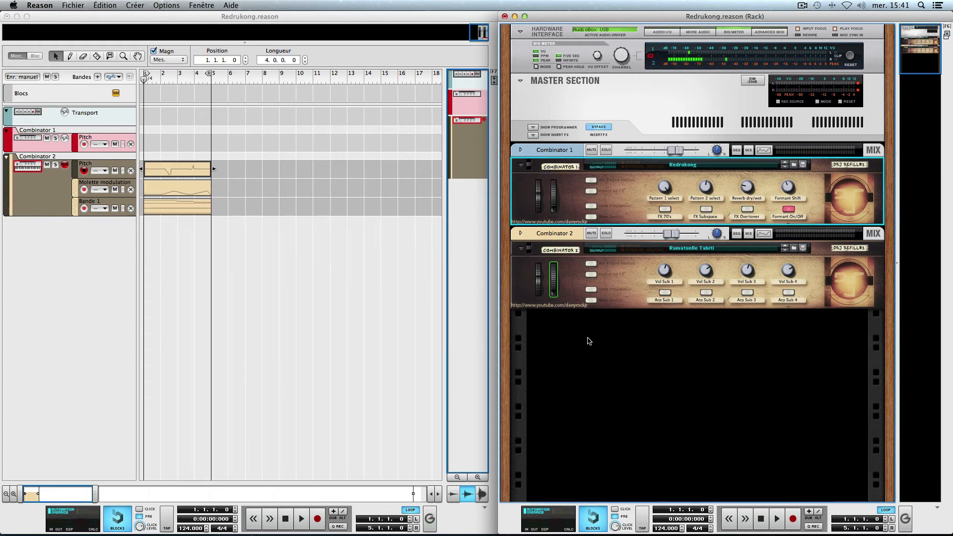
key(space)
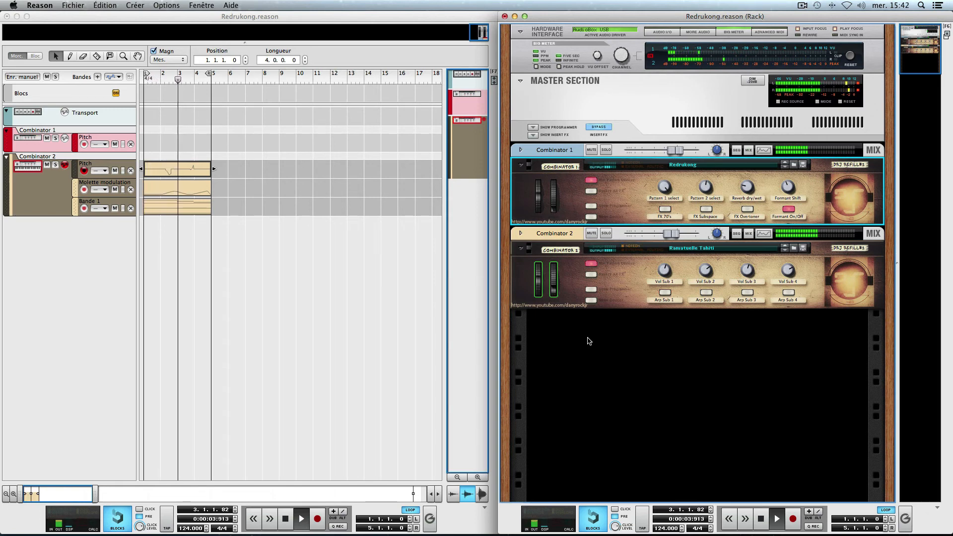
click(115, 170)
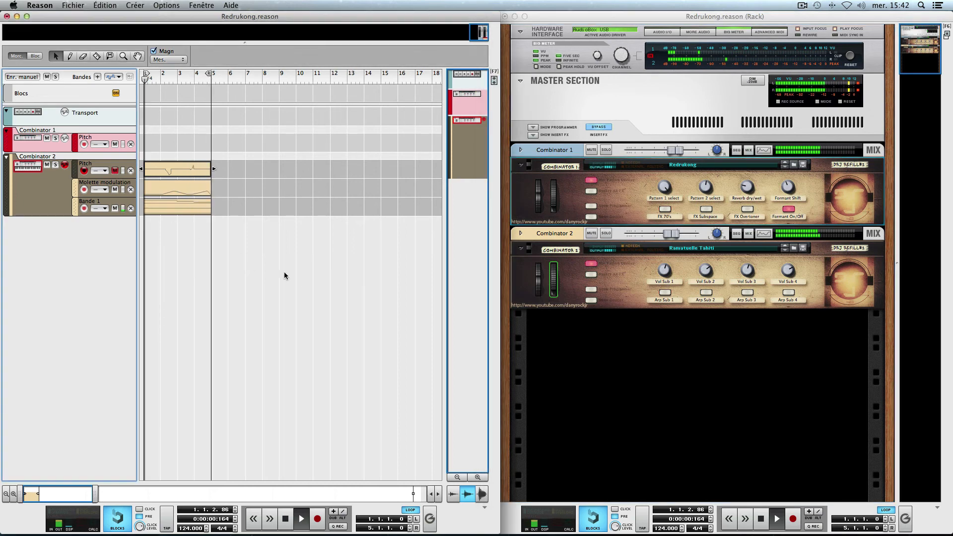